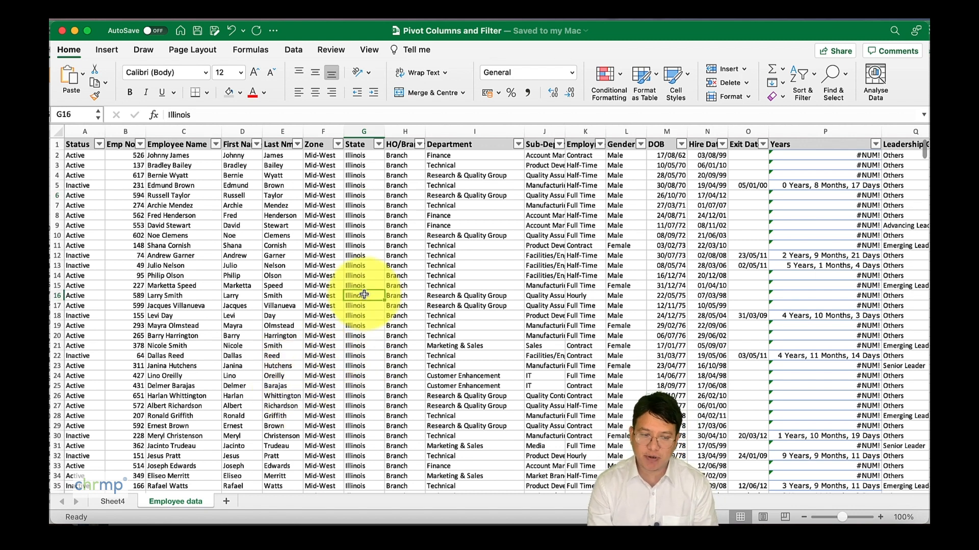
Step: Create a pivot table from the Employee data range A1:Y616 in the existing worksheet at cell A98 of Sheet4
left_click(104, 51)
left_click(68, 77)
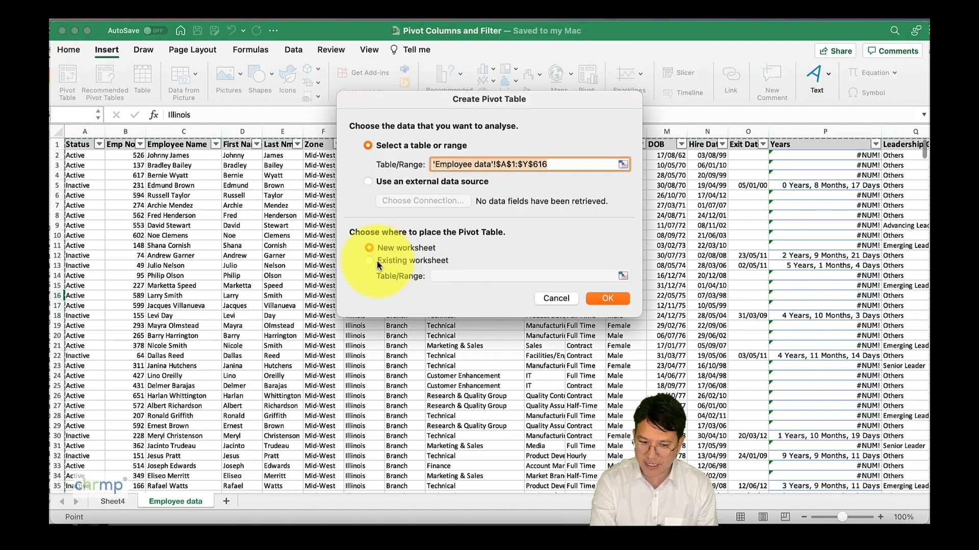
left_click(368, 261)
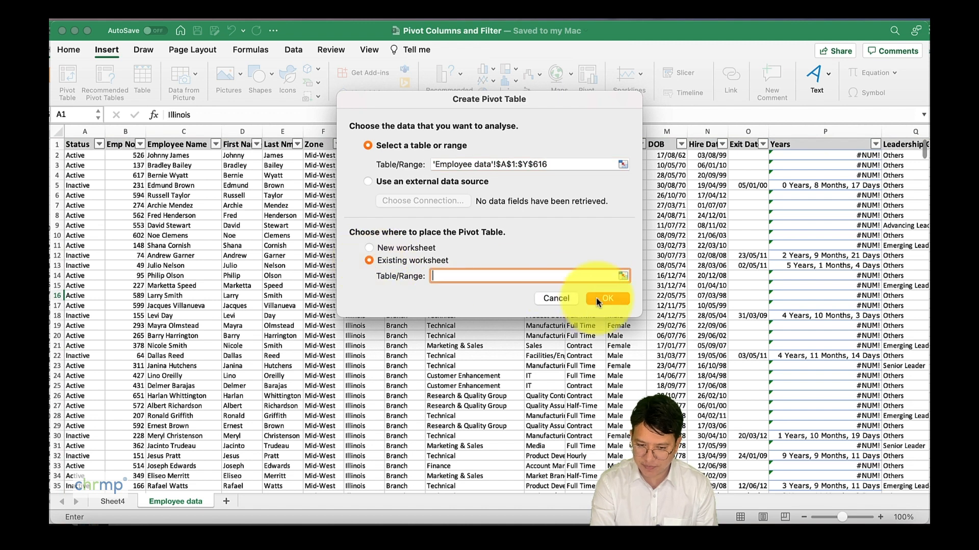
left_click(625, 275)
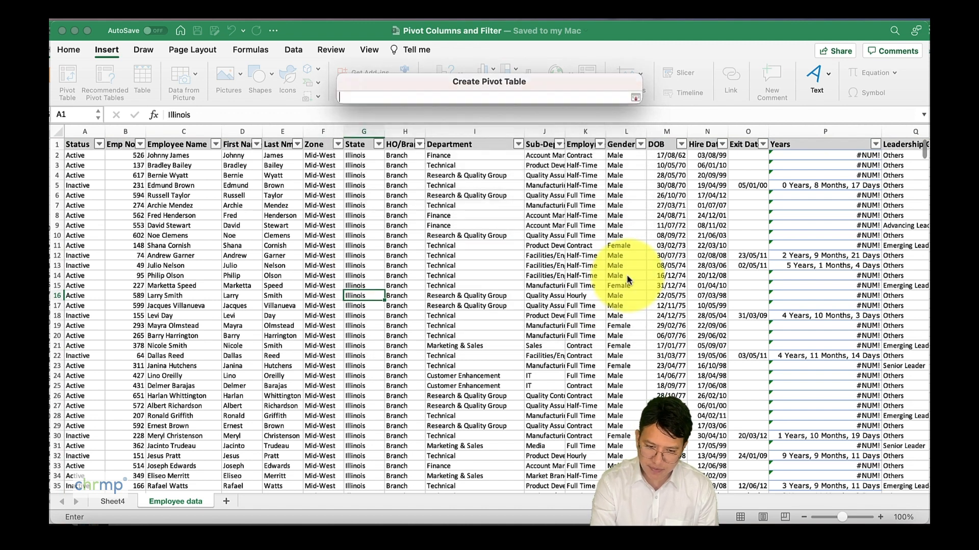
left_click(117, 503)
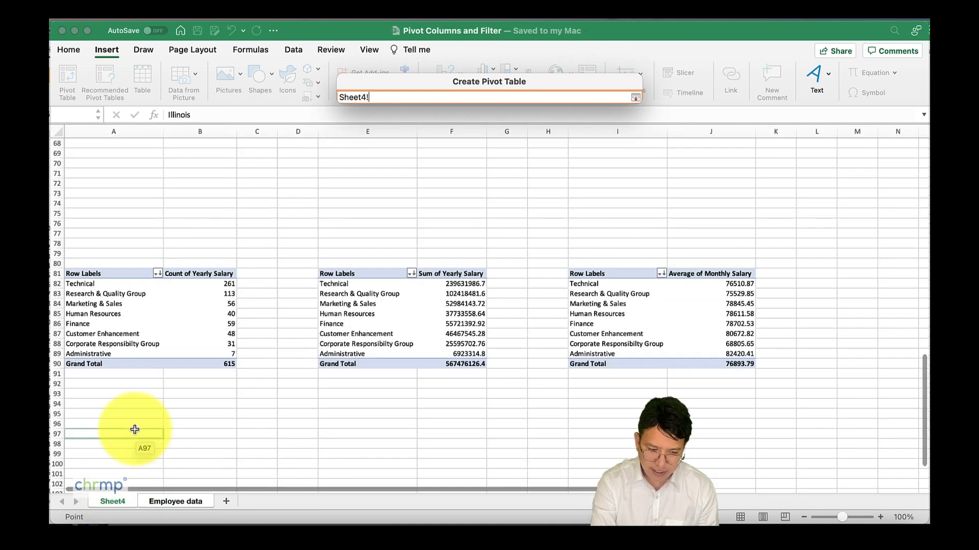
scroll(134, 430, "down", 5)
scroll(129, 312, "left", 1)
left_click(115, 299)
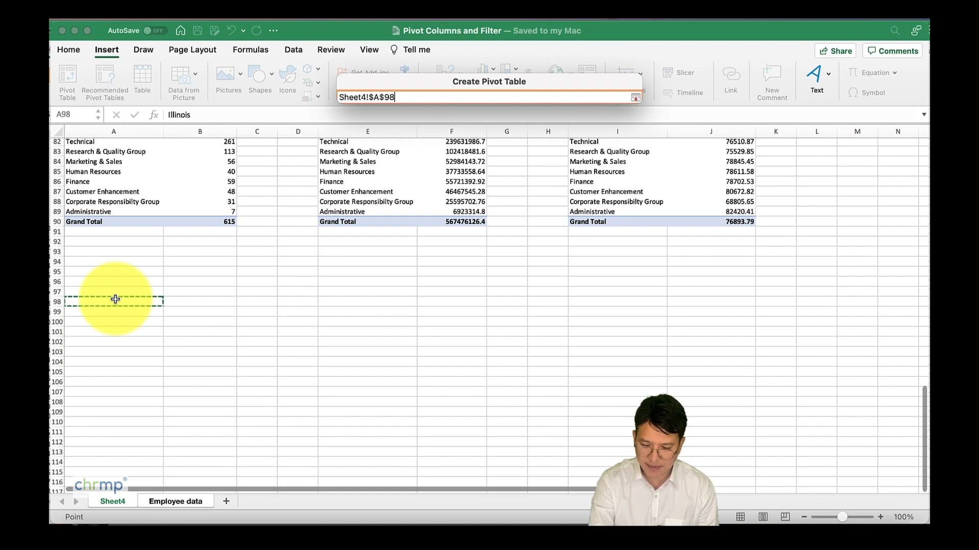
key("Return")
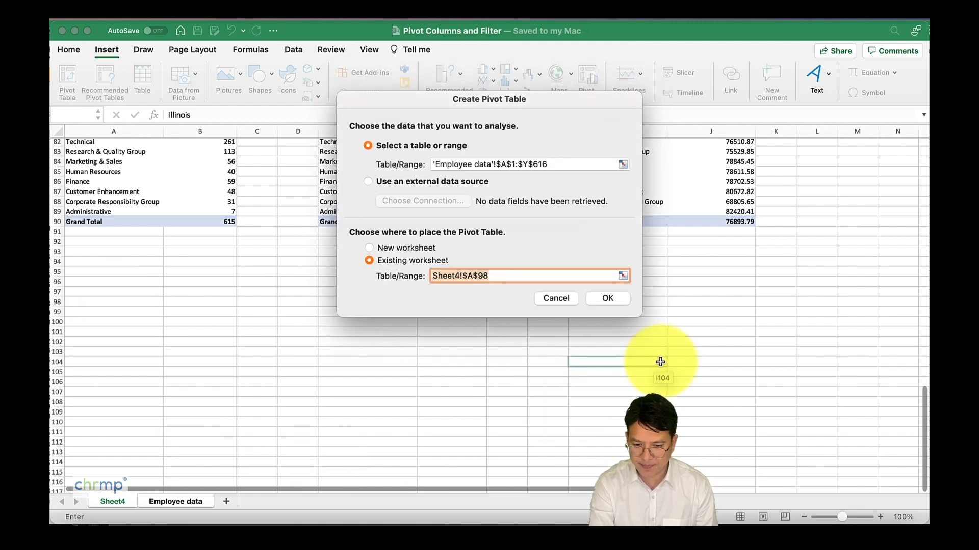
left_click(609, 300)
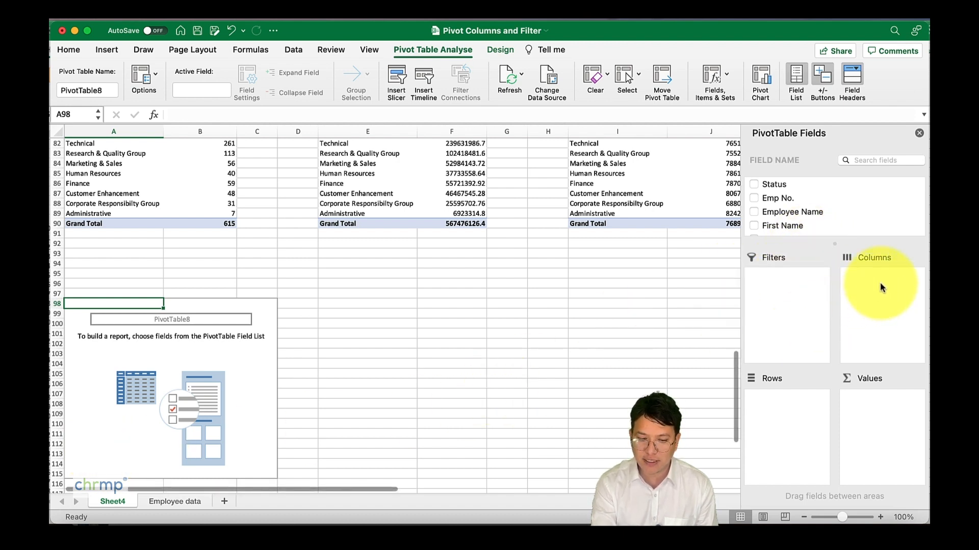
Step: Add the Sub-Department field as the pivot table's columns
scroll(875, 204, "down", 1)
scroll(876, 204, "down", 5)
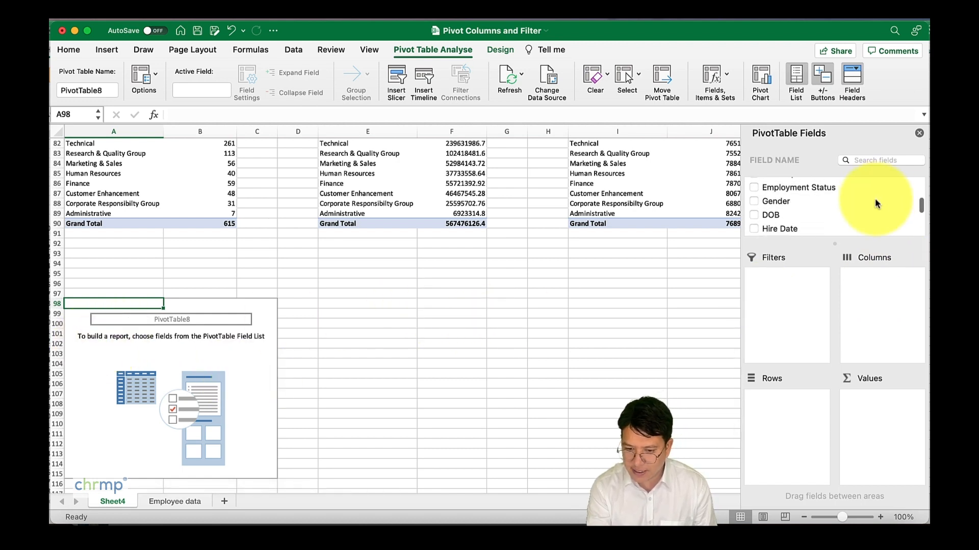
scroll(875, 203, "down", 3)
scroll(874, 198, "up", 3)
left_click_drag(809, 187, 877, 301)
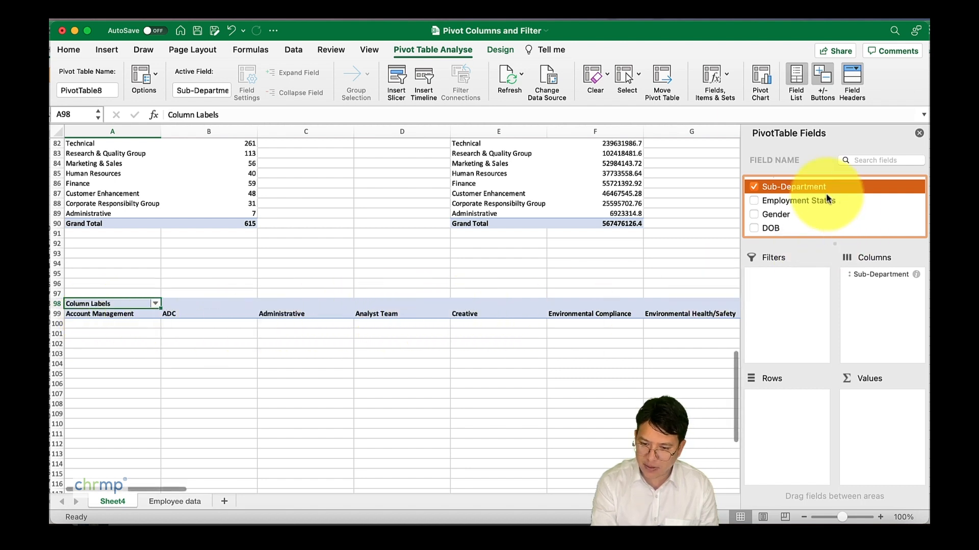
Step: Add a count of Sub-Department as the pivot values and Department as the rows
left_click_drag(821, 187, 884, 440)
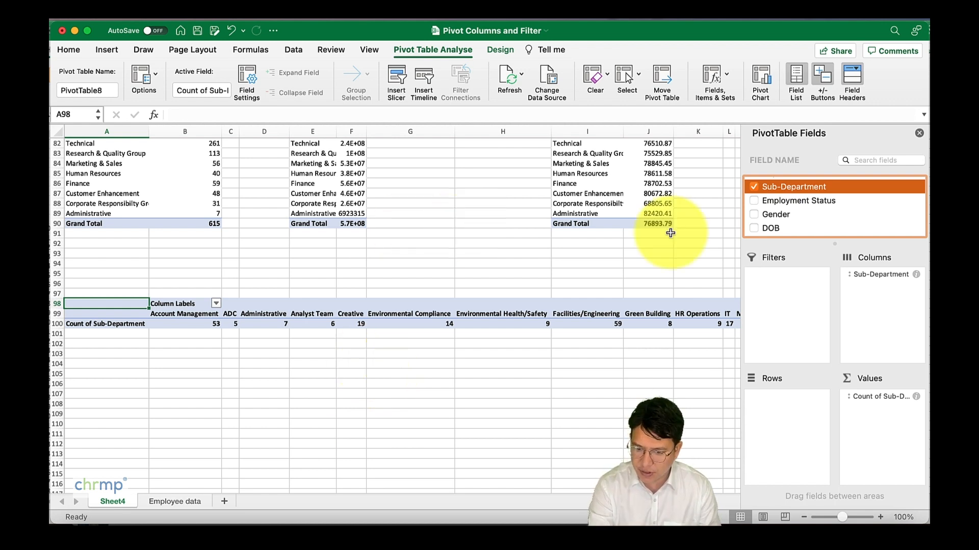
scroll(782, 234, "up", 3)
left_click_drag(781, 207, 782, 406)
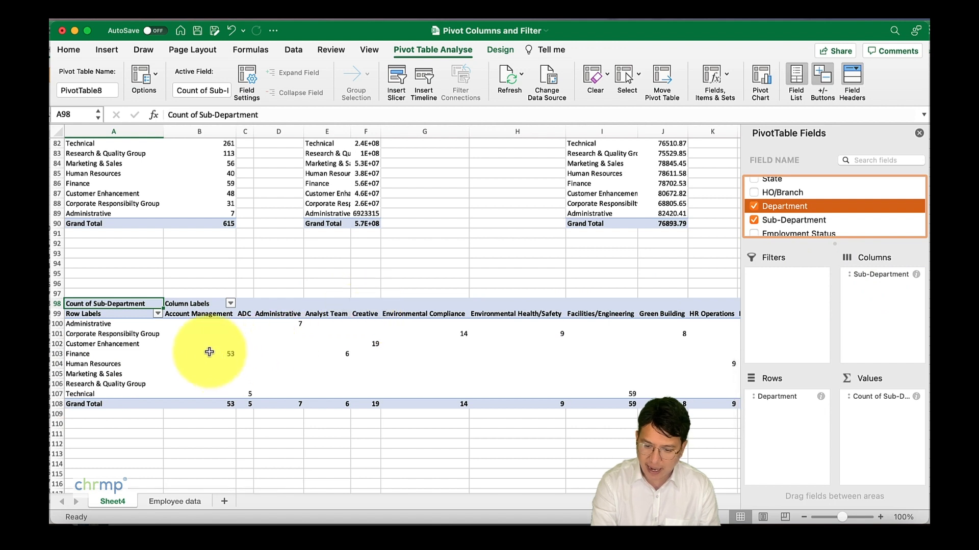
Step: Examine the Sub-Department count for Finance under Account Management, and the ADC column heading
left_click(872, 399)
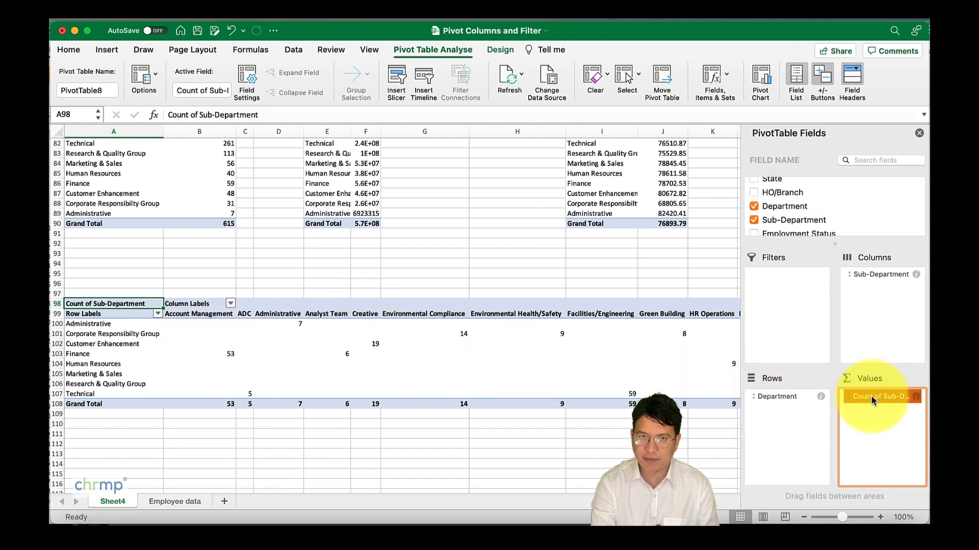
left_click_drag(871, 397, 873, 399)
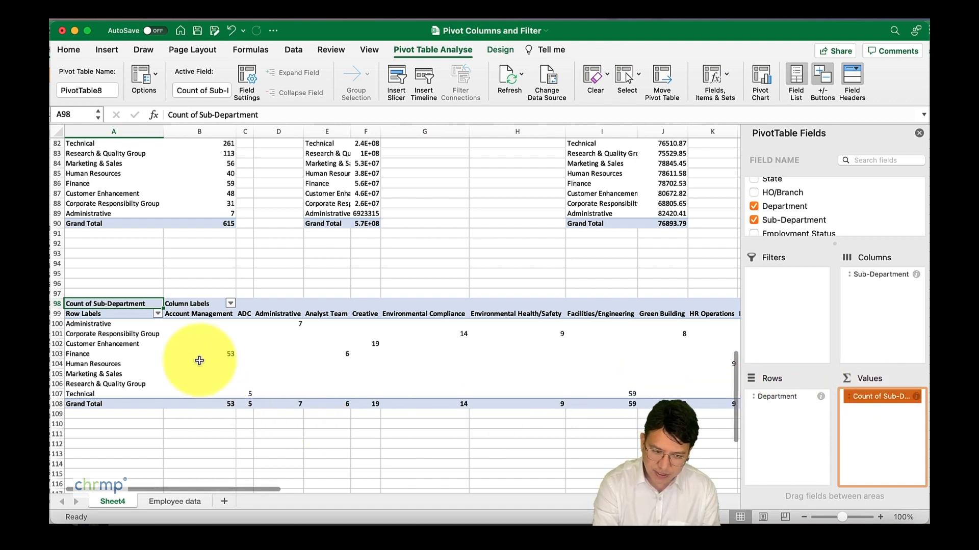
left_click(93, 355)
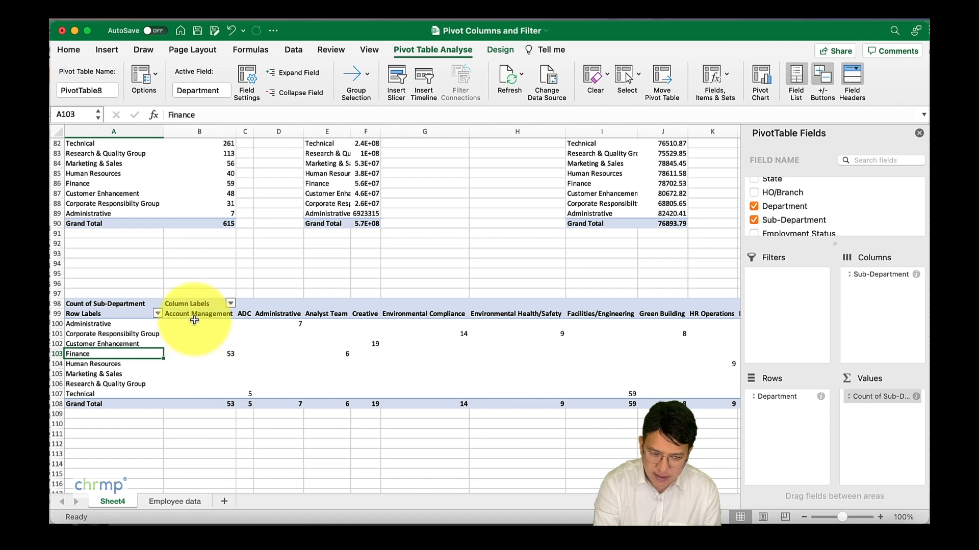
left_click(203, 356)
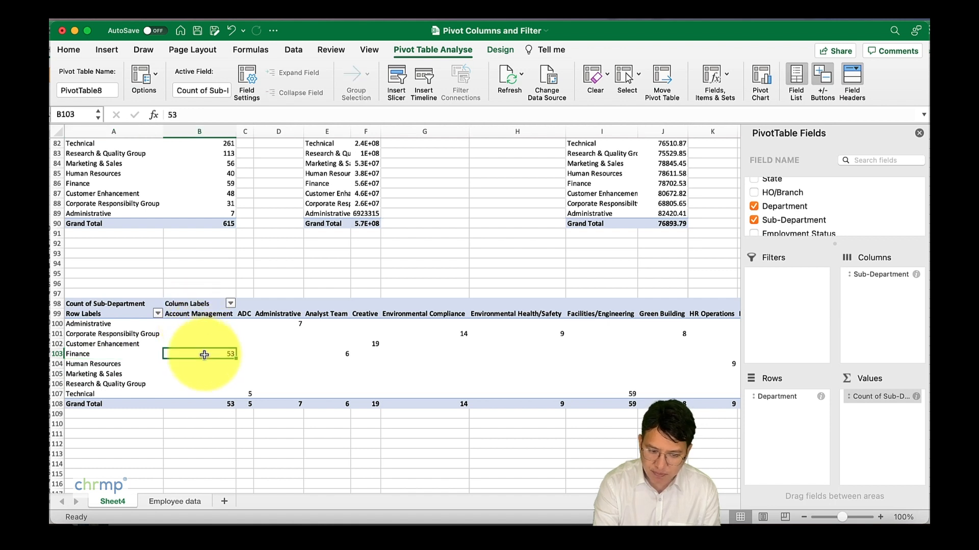
left_click(245, 313)
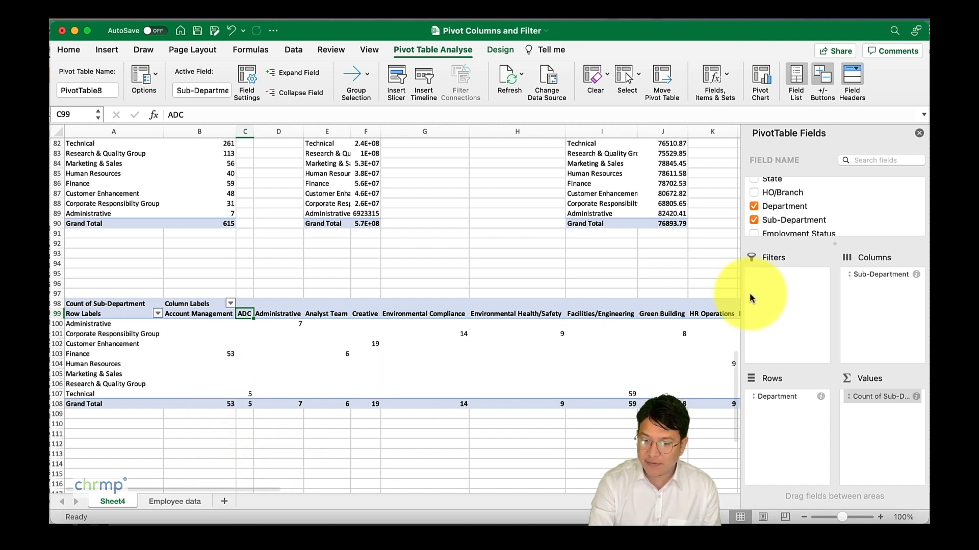
Step: Replace the Sub-Department count in the pivot values with the sum of Yearly Salary
left_click_drag(874, 396, 681, 439)
scroll(828, 220, "down", 10)
scroll(828, 214, "down", 1)
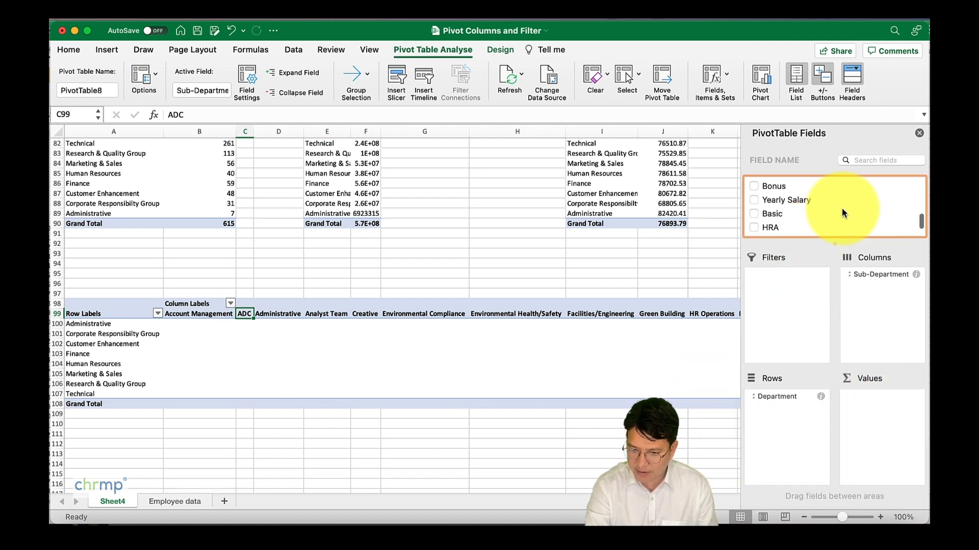
left_click_drag(785, 206, 876, 412)
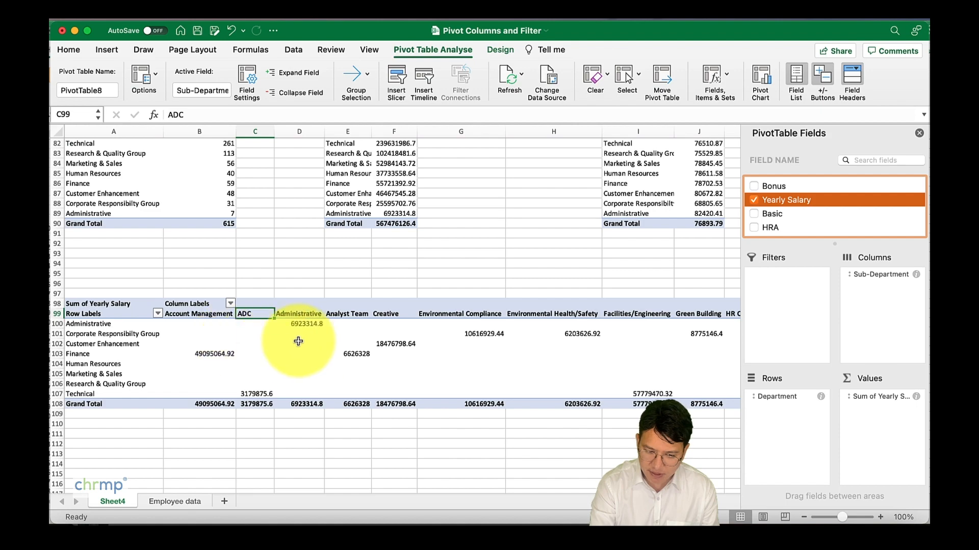
Step: Review the yearly salary sums across all sub-department columns through to the Grand Total column
scroll(293, 340, "right", 5)
scroll(299, 341, "right", 10)
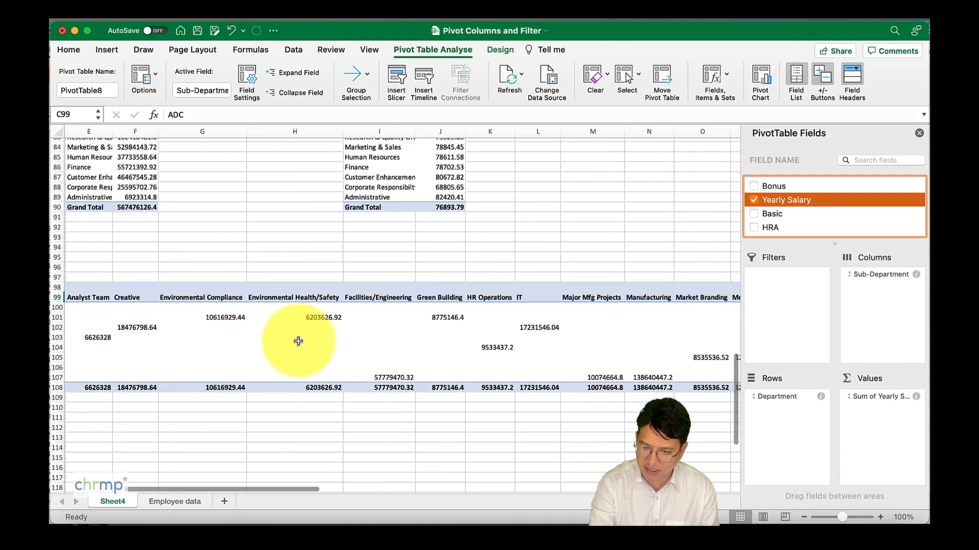
scroll(298, 341, "right", 6)
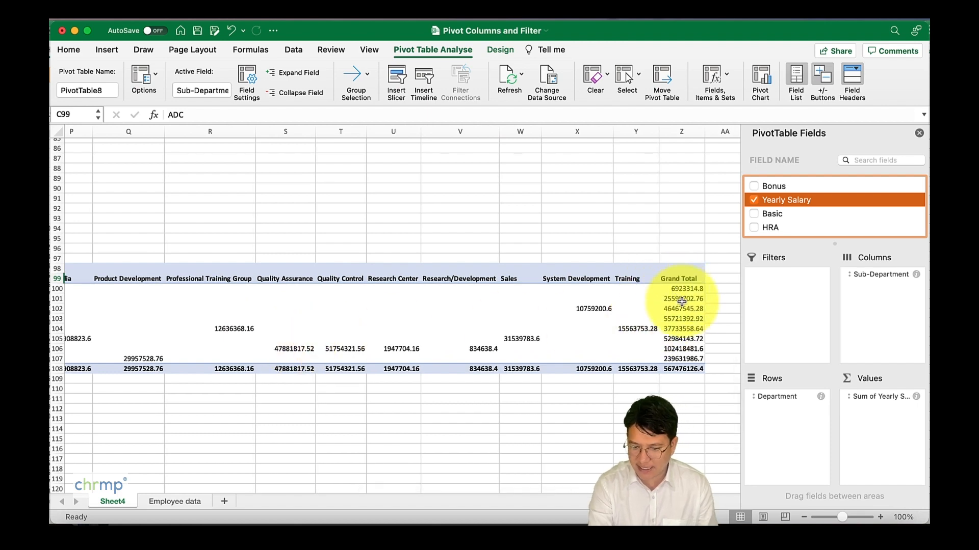
scroll(535, 376, "left", 6)
scroll(535, 376, "left", 10)
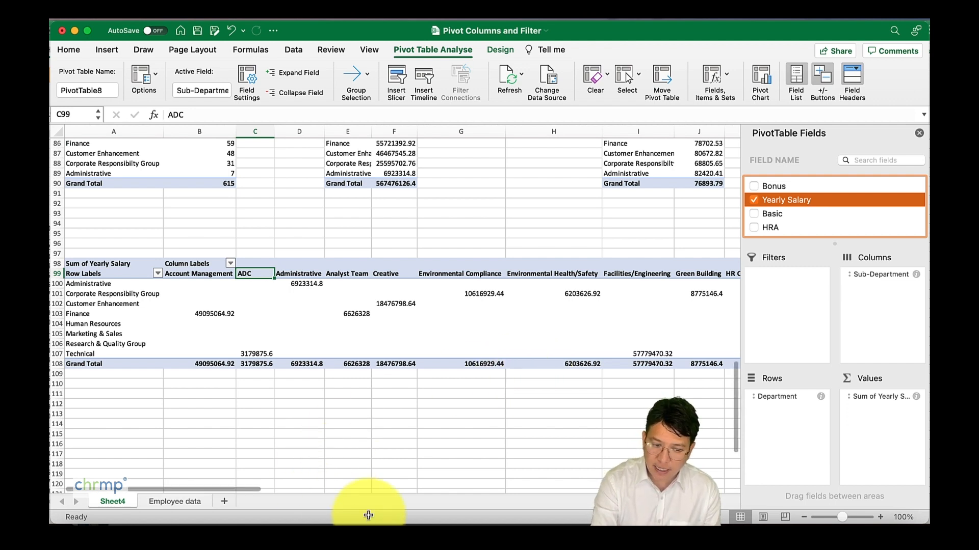
Step: Filter the pivot table's column labels to show only the ADC sub-department
left_click(231, 264)
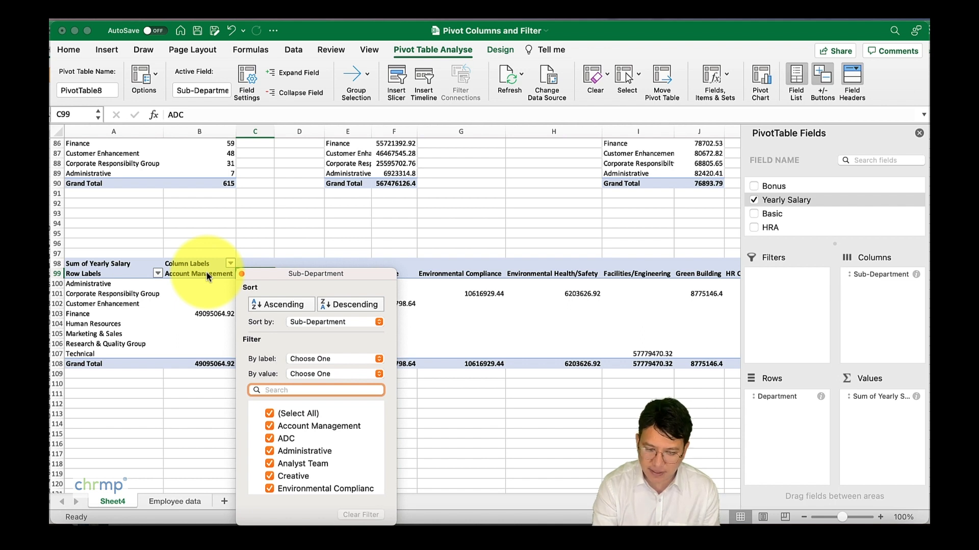
scroll(282, 423, "down", 2)
scroll(284, 433, "up", 1)
scroll(285, 435, "up", 1)
left_click(269, 409)
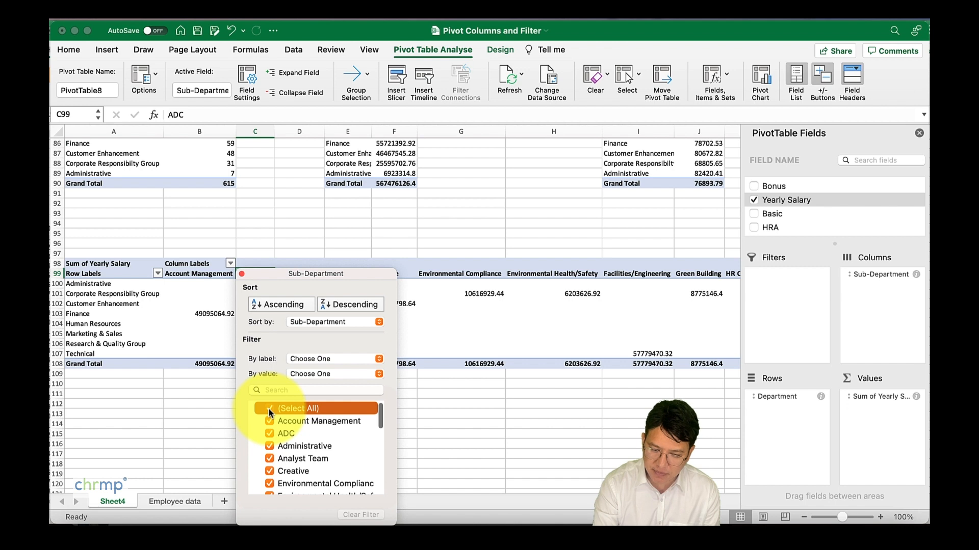
left_click(269, 409)
left_click(270, 433)
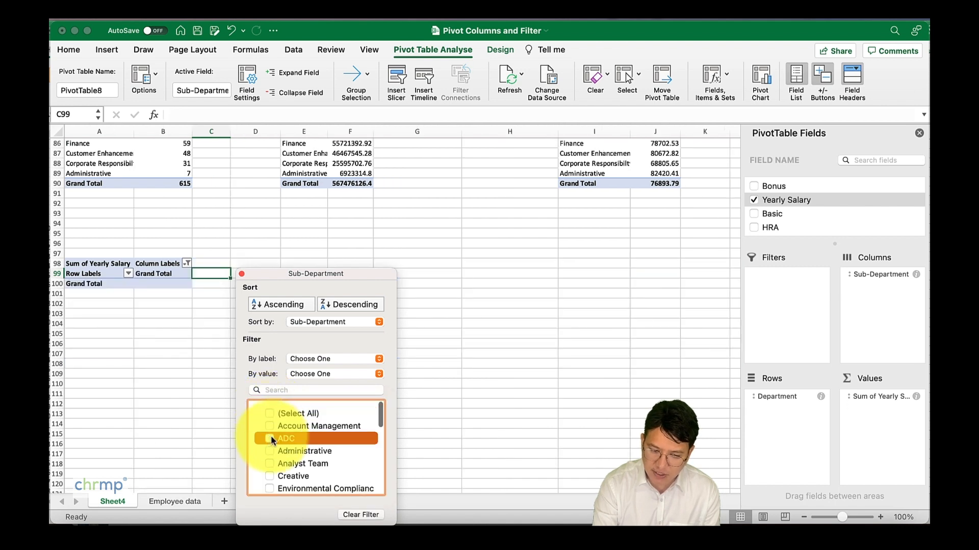
left_click(476, 430)
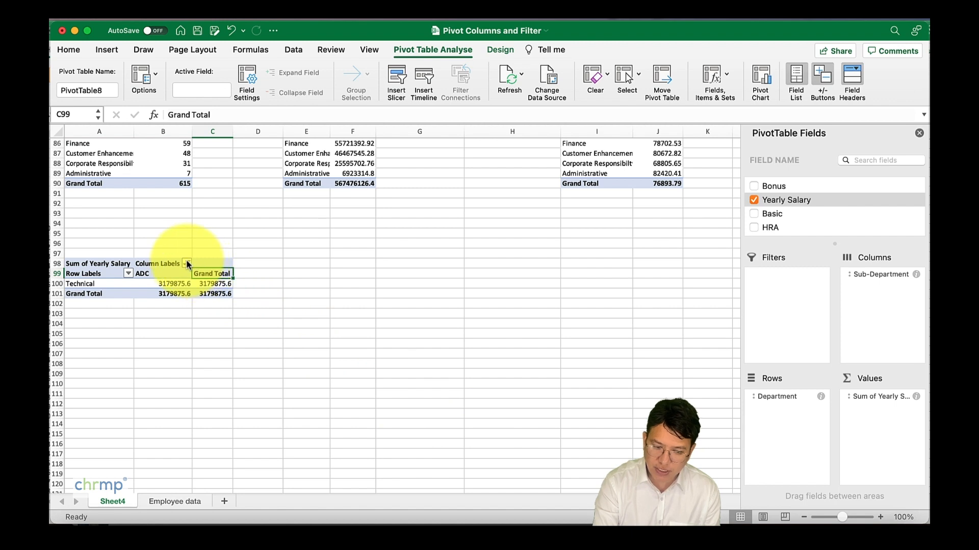
Step: Include Analyst Team and Administrative in the Sub-Department column filter
left_click(188, 264)
left_click(227, 463)
left_click(226, 451)
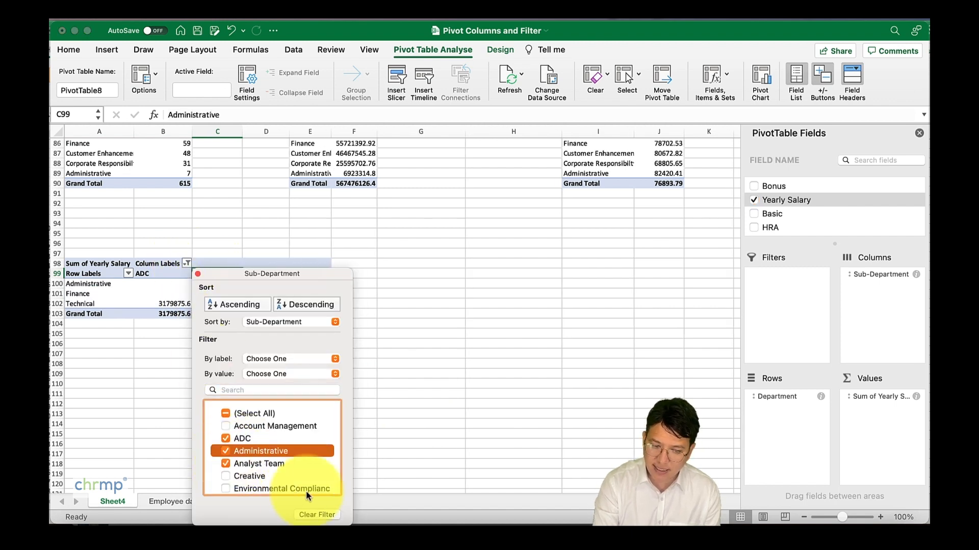
left_click(424, 408)
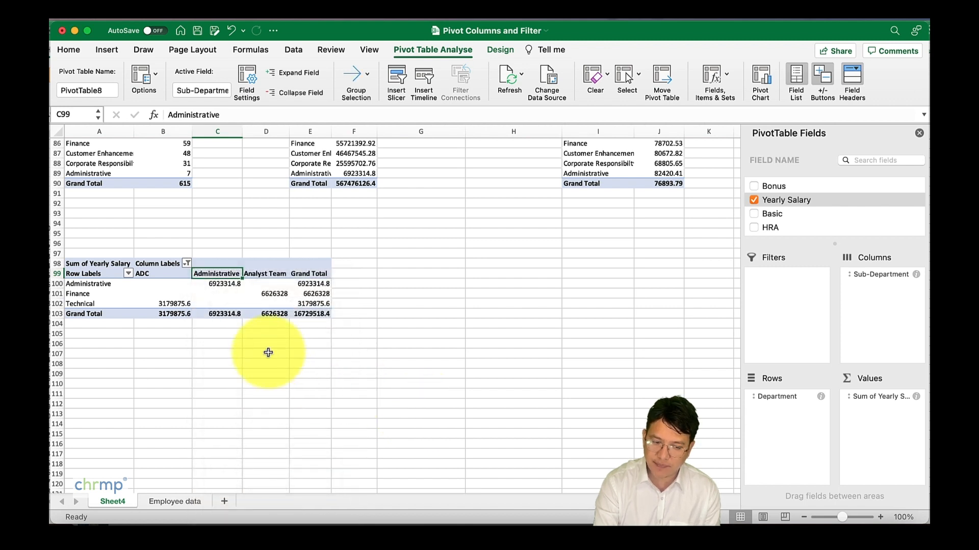
Step: Look at the Department row filter options, and reselect all sub-departments in the column filter
left_click(128, 274)
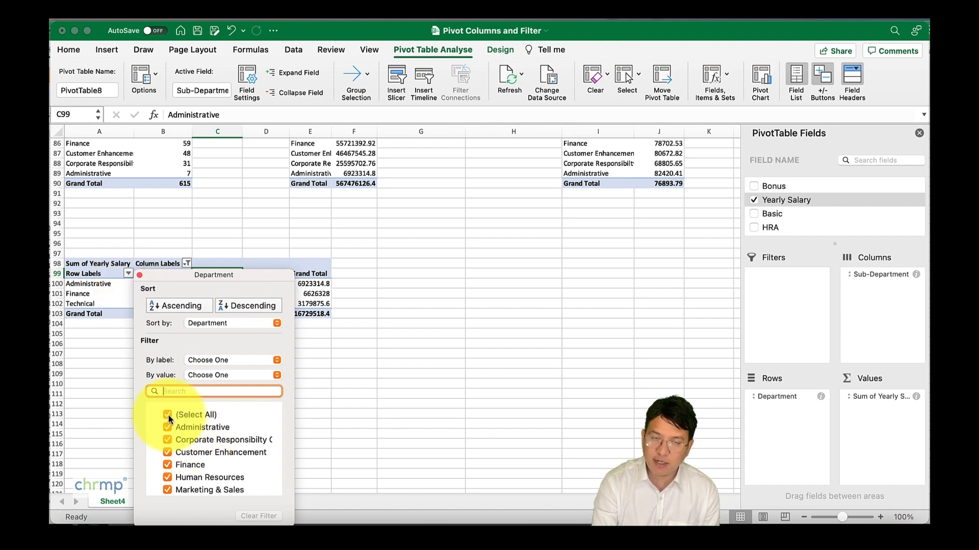
left_click(139, 275)
left_click(230, 263)
left_click(225, 413)
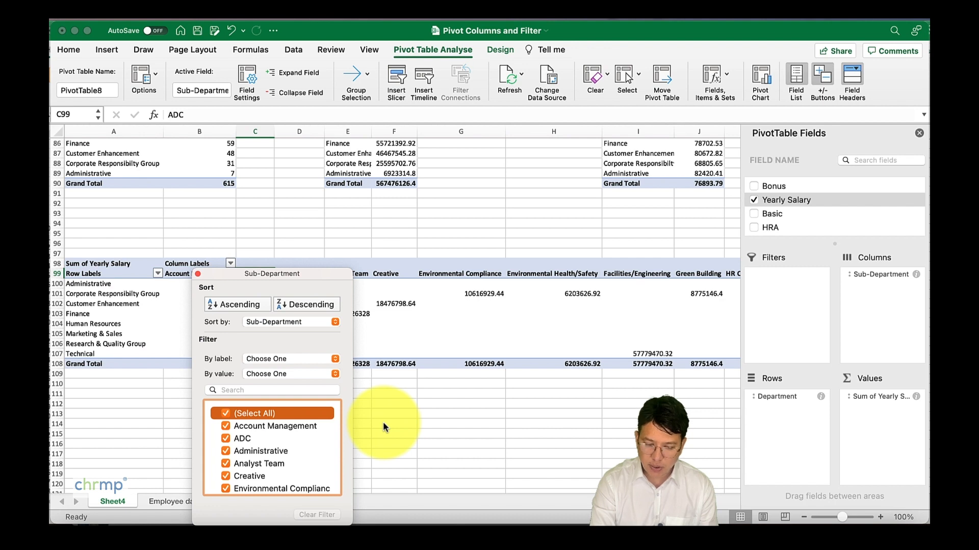
left_click(400, 446)
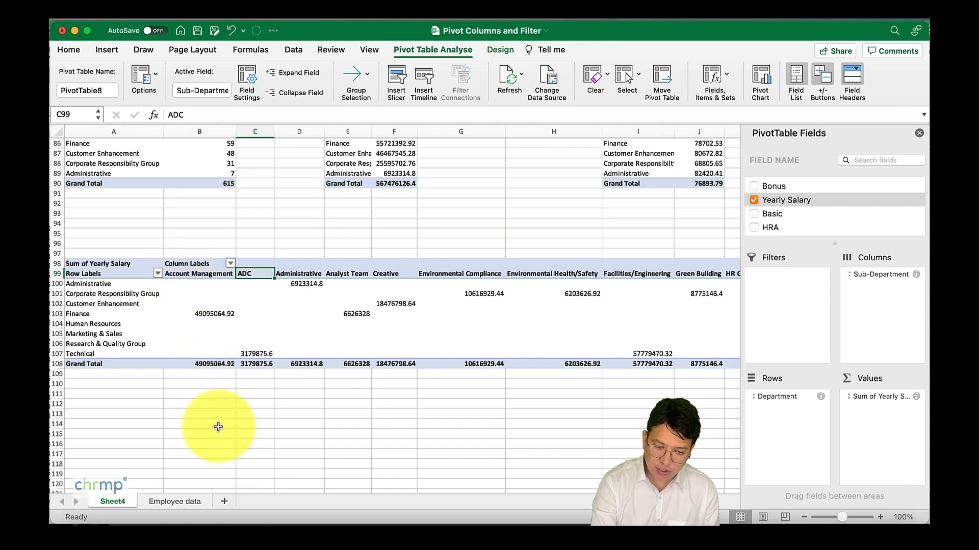
Step: Insert a pivot table based on the Employee data range A1:Y616, placed on the existing Sheet4 at cell A123
left_click(163, 501)
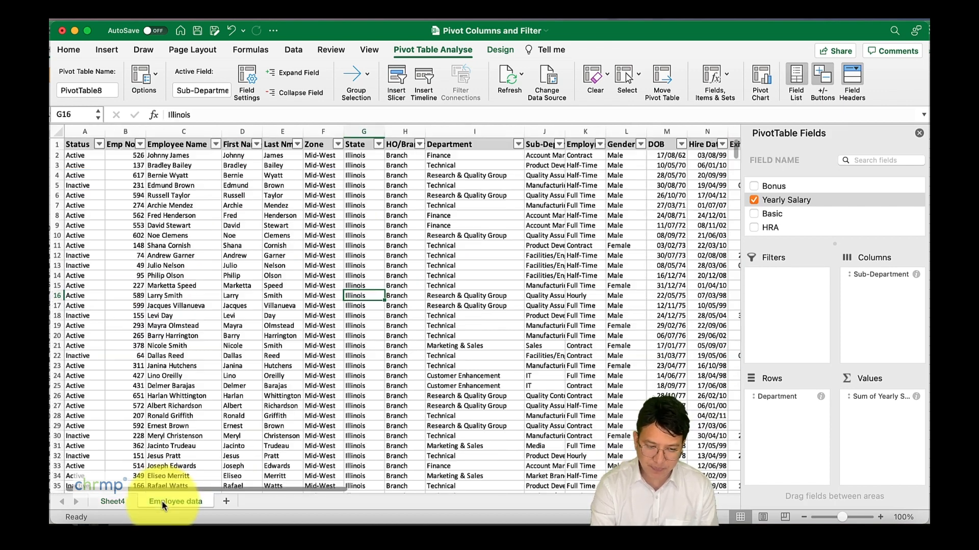
left_click(381, 253)
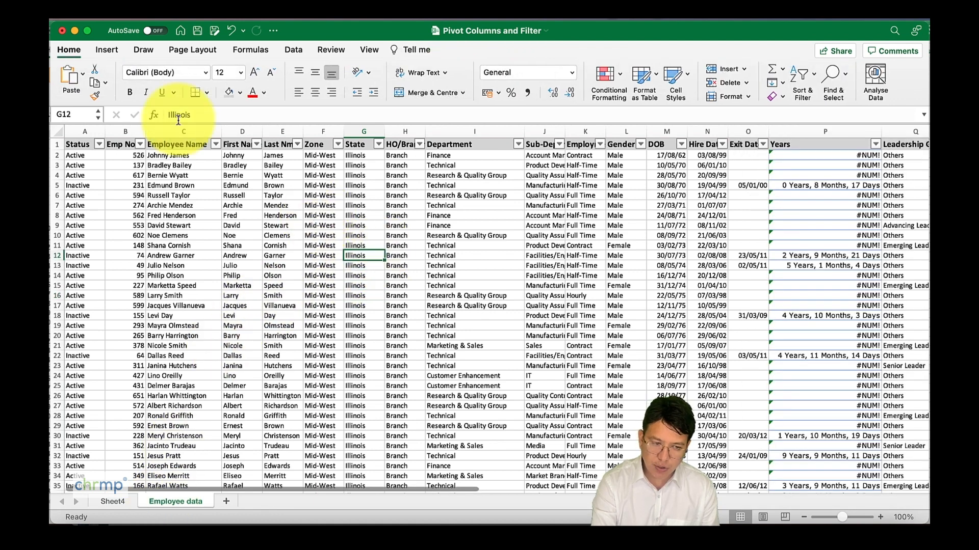
left_click(108, 51)
left_click(65, 80)
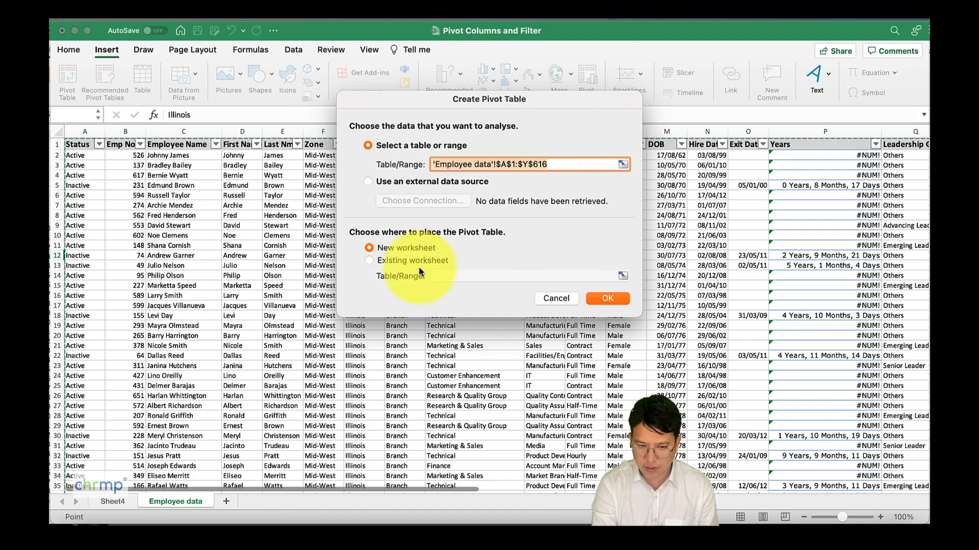
left_click(370, 260)
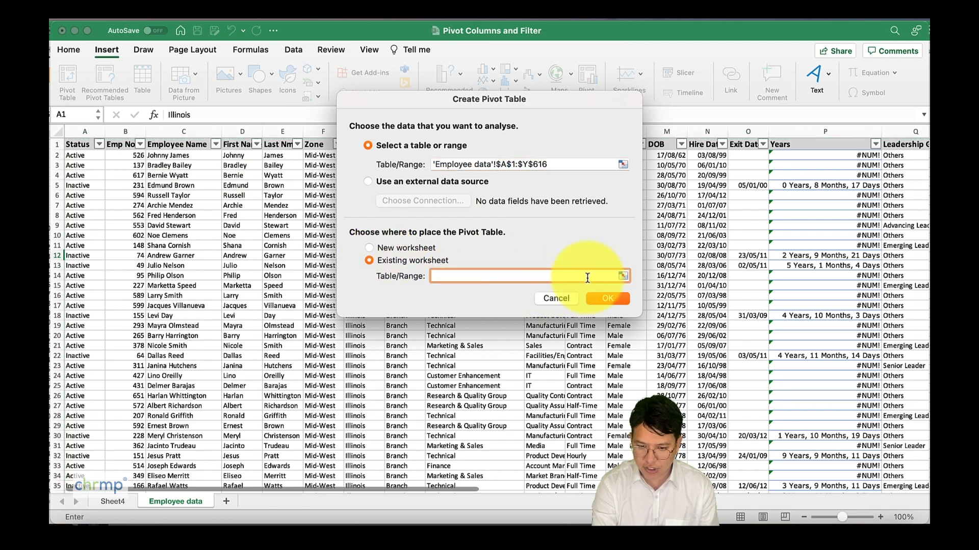
left_click(622, 276)
scroll(367, 361, "down", 2)
scroll(367, 361, "down", 5)
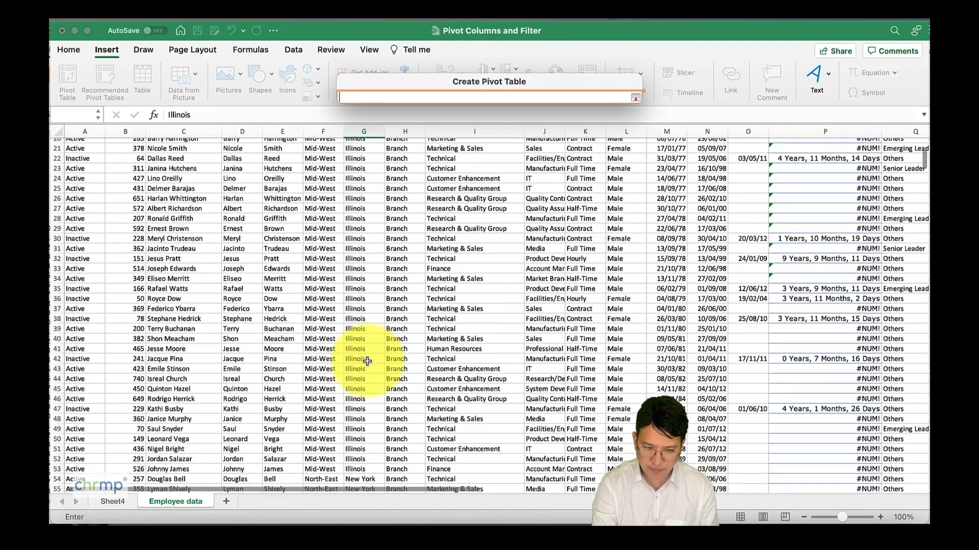
left_click(114, 501)
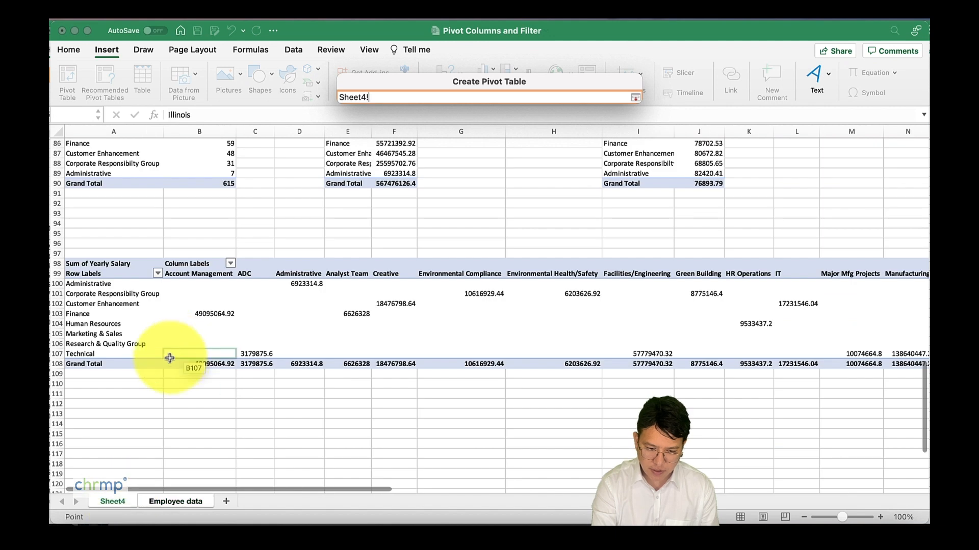
scroll(169, 356, "down", 5)
left_click(115, 302)
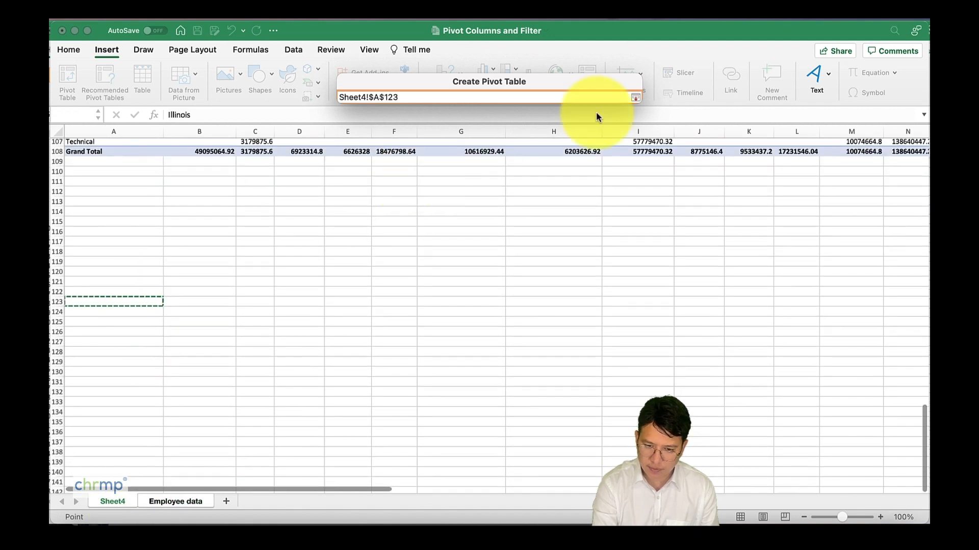
left_click(635, 98)
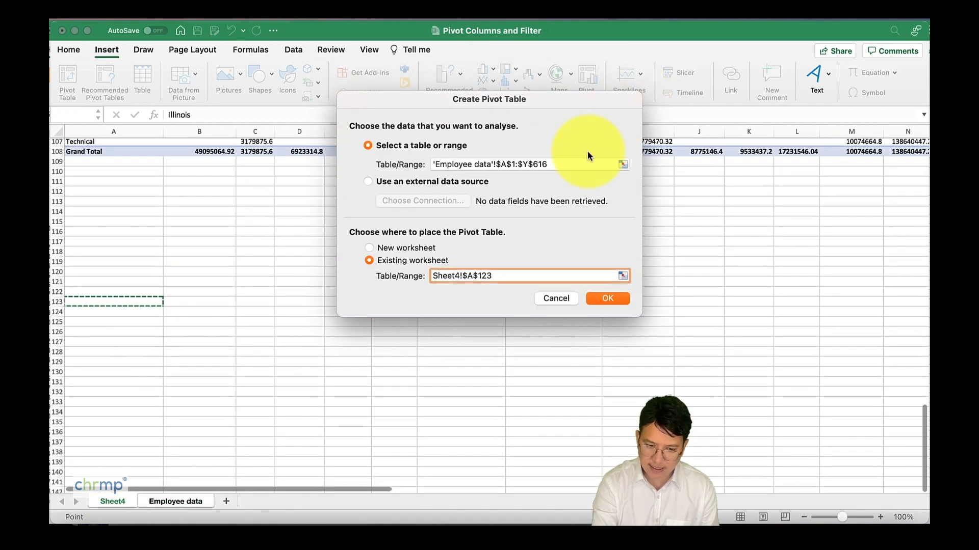
left_click(607, 298)
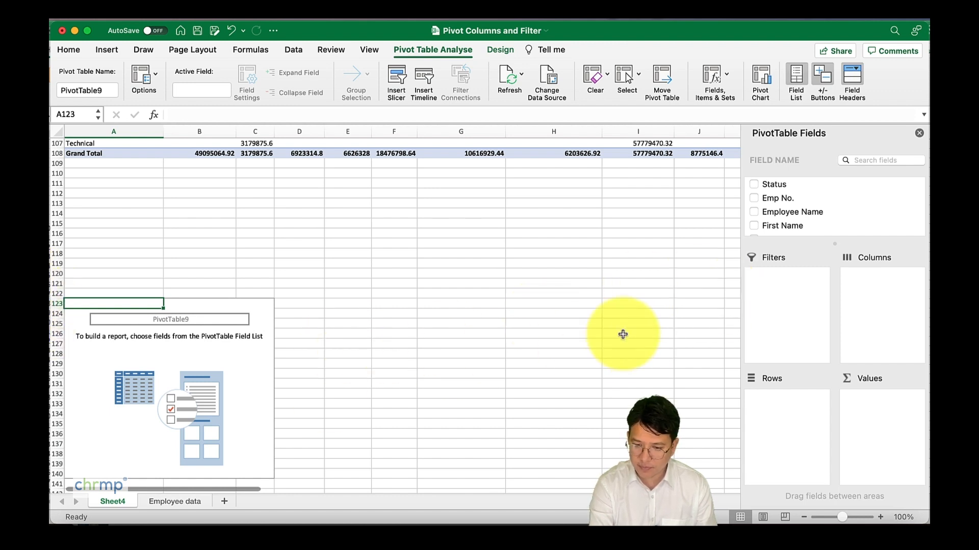
Step: Add the Status field as a report filter in the new pivot table
scroll(863, 218, "down", 3)
scroll(860, 223, "up", 2)
scroll(860, 224, "up", 2)
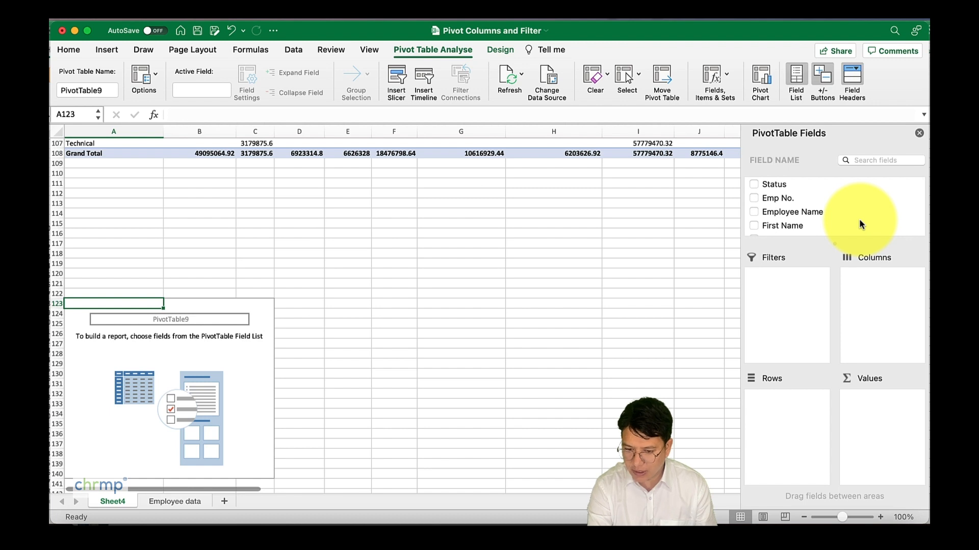
left_click_drag(777, 185, 790, 293)
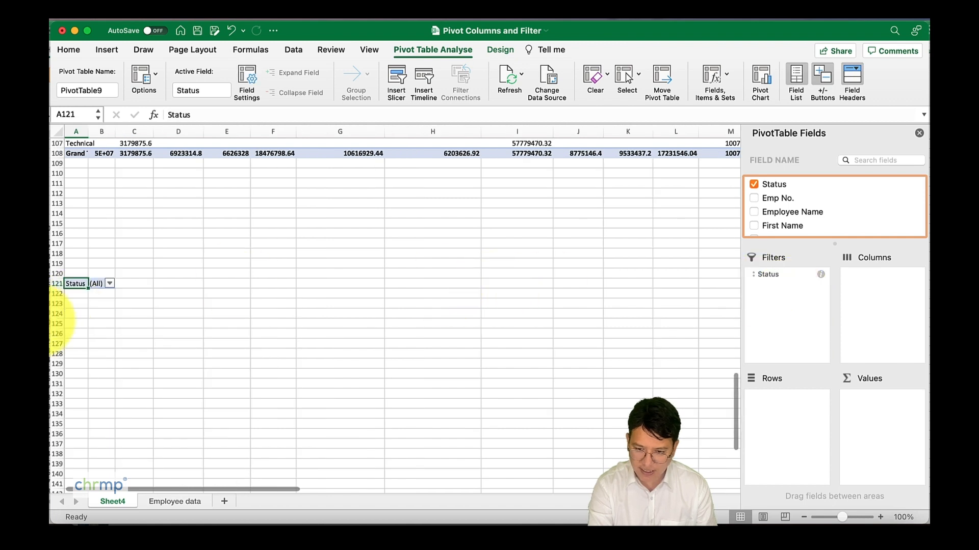
Step: Add Department as the row field and sum Monthly Salary as the values of the new pivot table
scroll(821, 220, "down", 5)
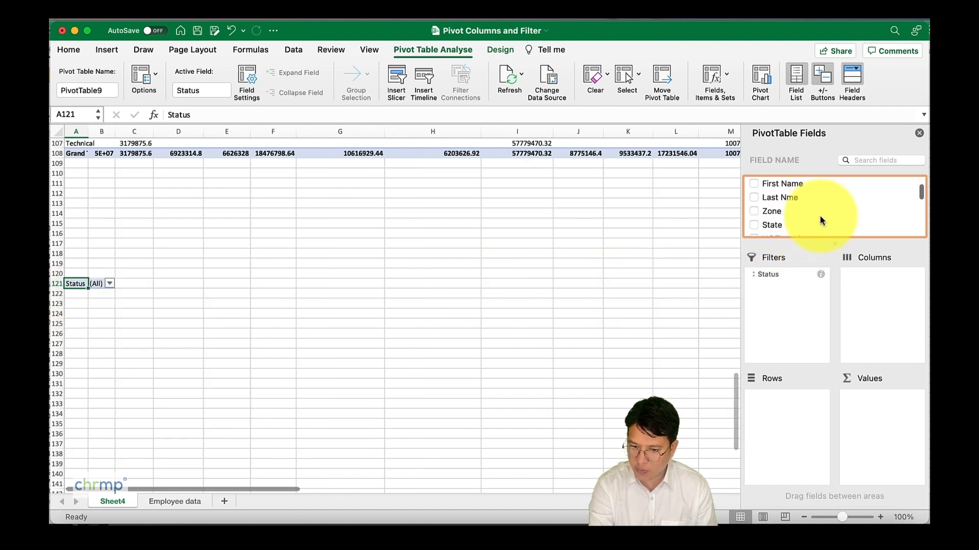
left_click(785, 230)
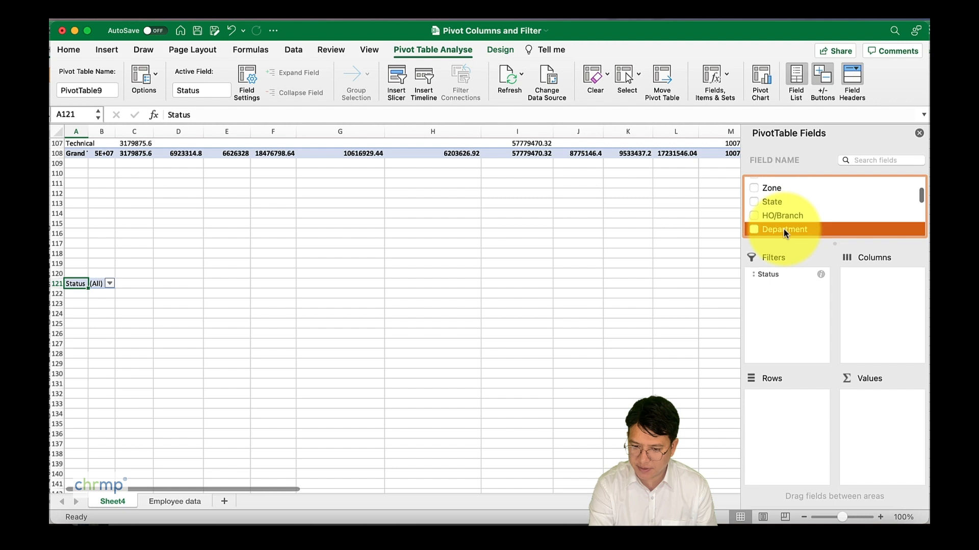
left_click_drag(785, 232, 790, 409)
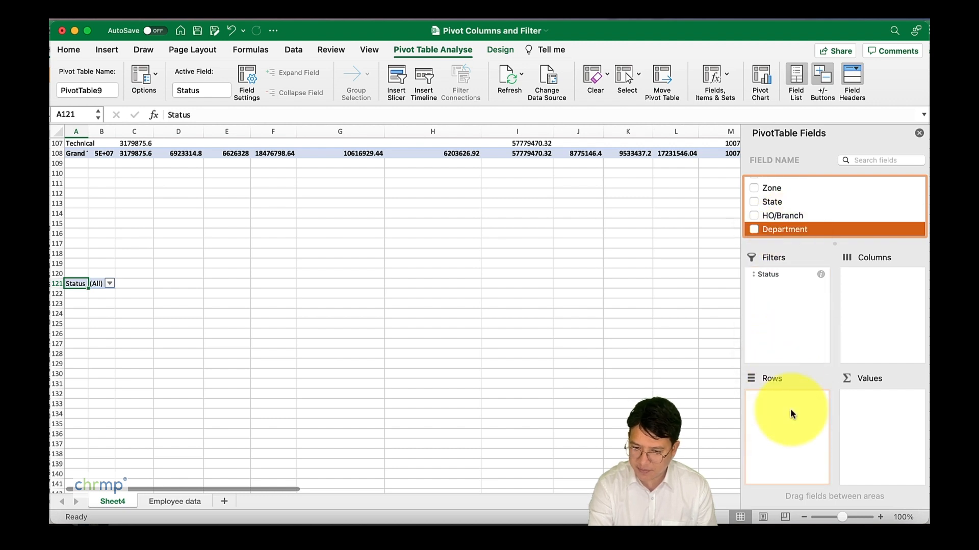
scroll(827, 224, "down", 5)
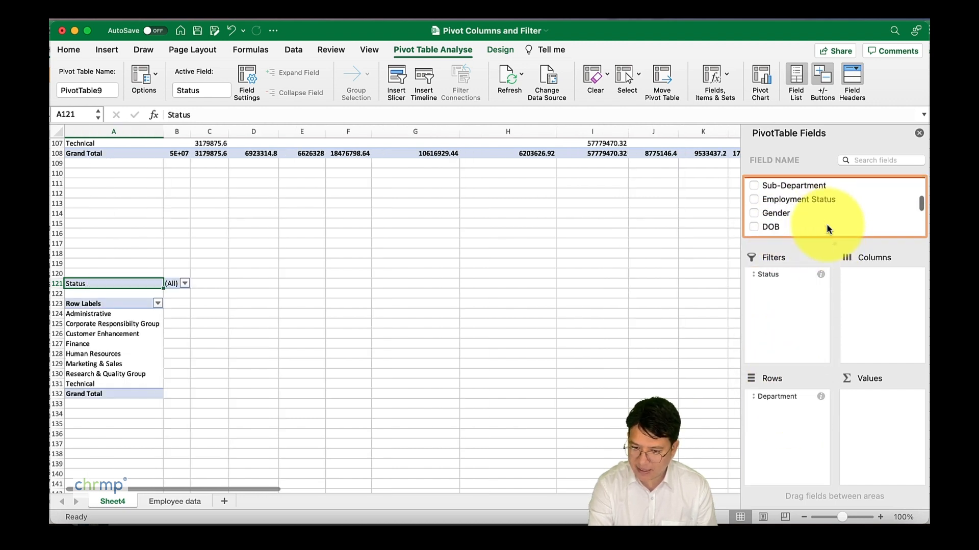
scroll(826, 227, "down", 6)
scroll(826, 227, "up", 2)
left_click_drag(793, 198, 873, 411)
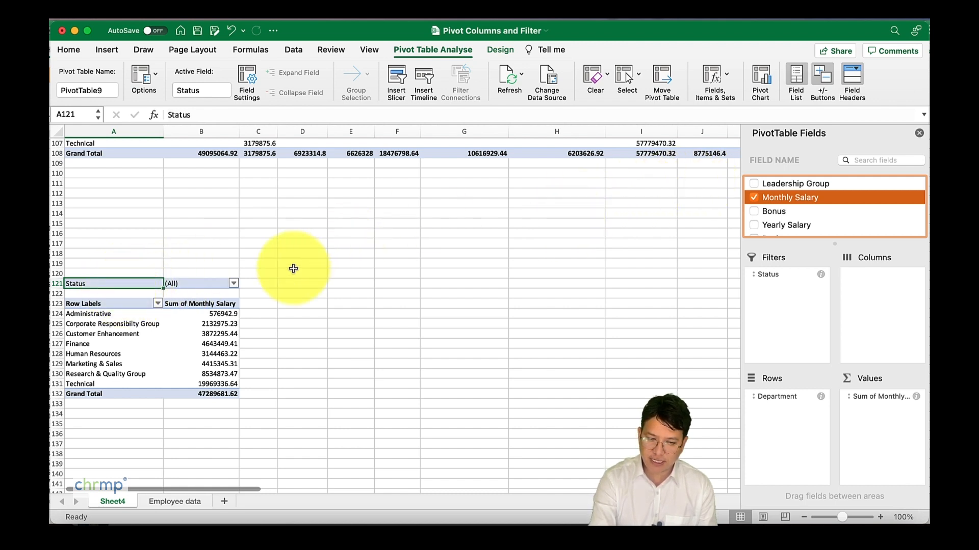
Step: Filter the pivot table's Status field to show only Inactive employees, and recheck the filter's selection
left_click(233, 284)
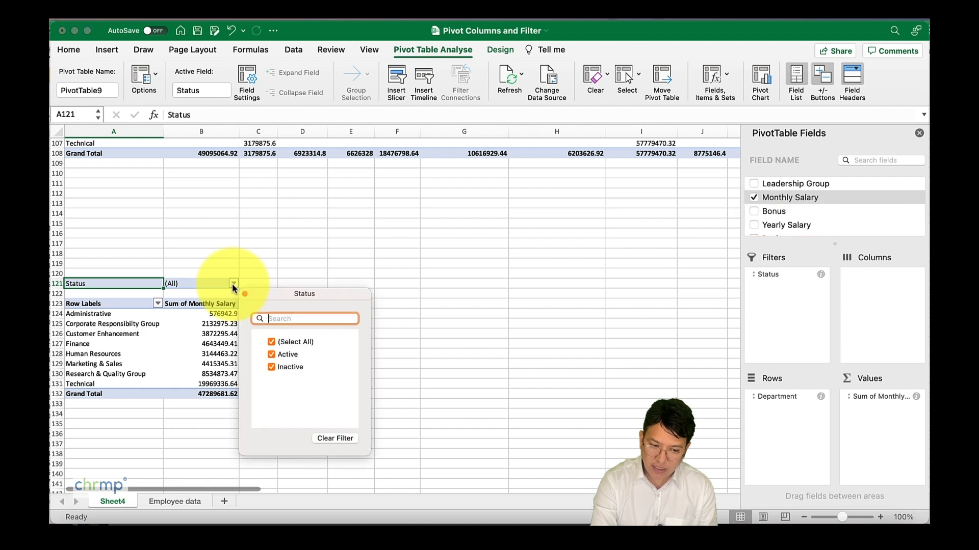
left_click(271, 355)
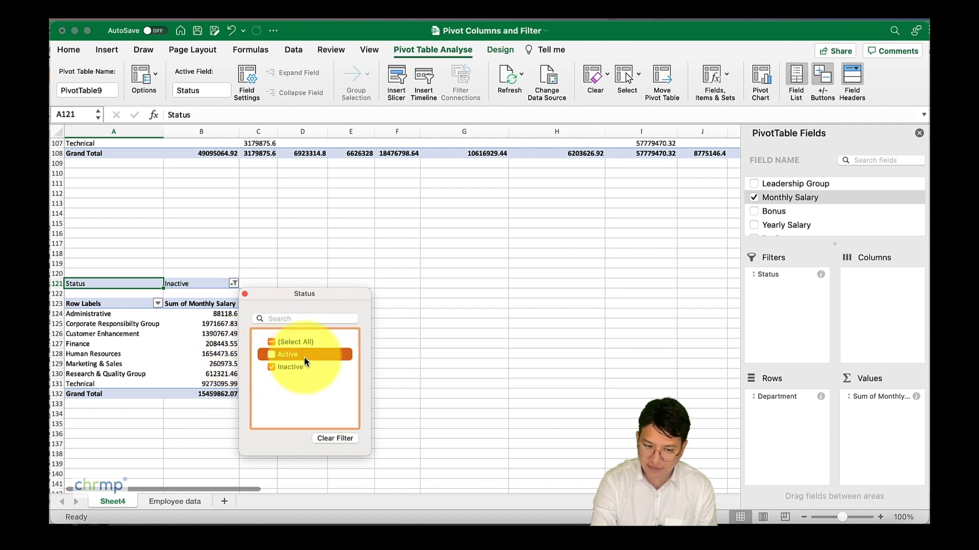
left_click(434, 382)
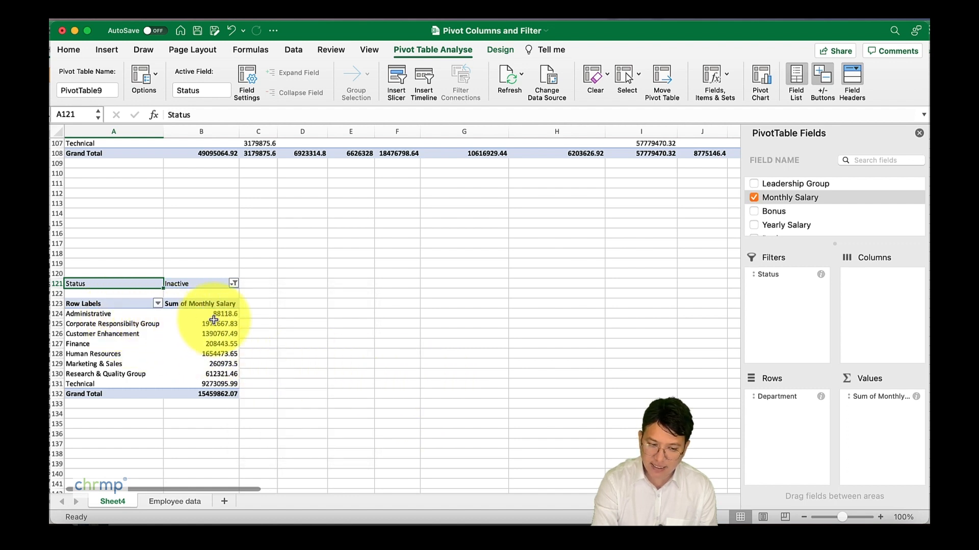
left_click(233, 284)
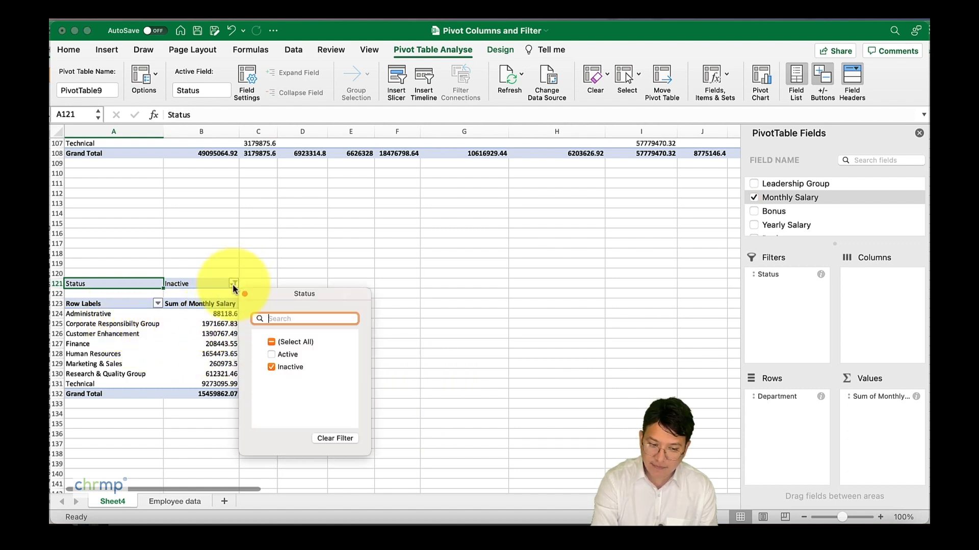
left_click(435, 324)
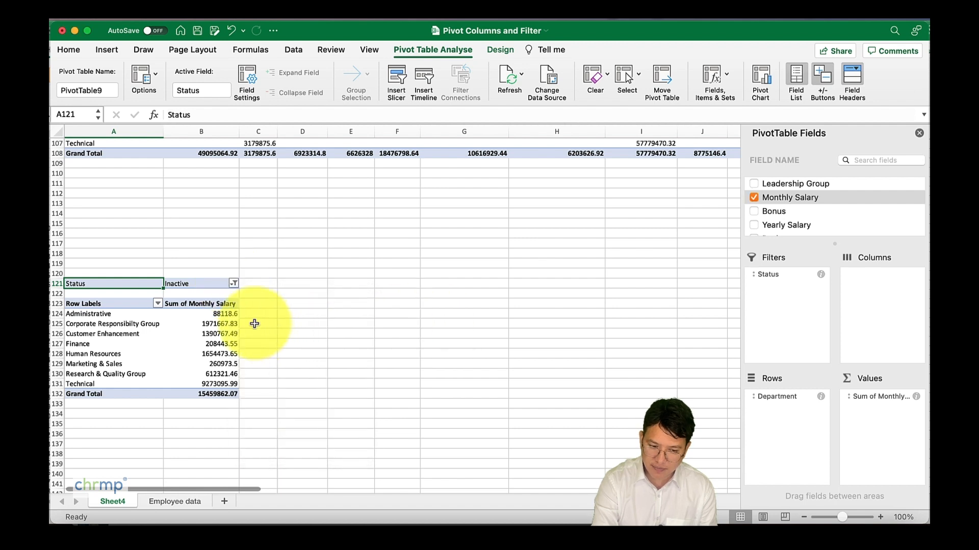
Step: Switch the Status report filter to show only Active employees
left_click(233, 283)
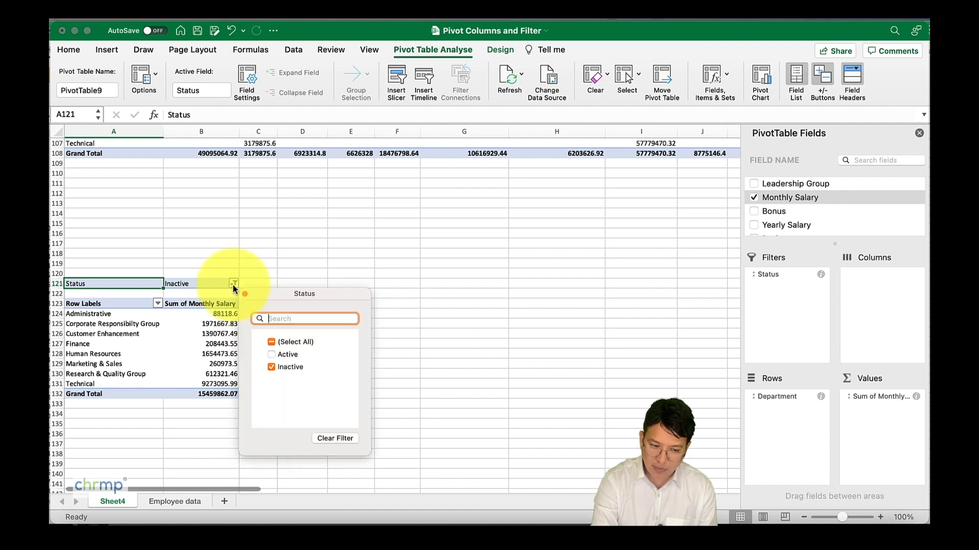
left_click(271, 358)
left_click(271, 368)
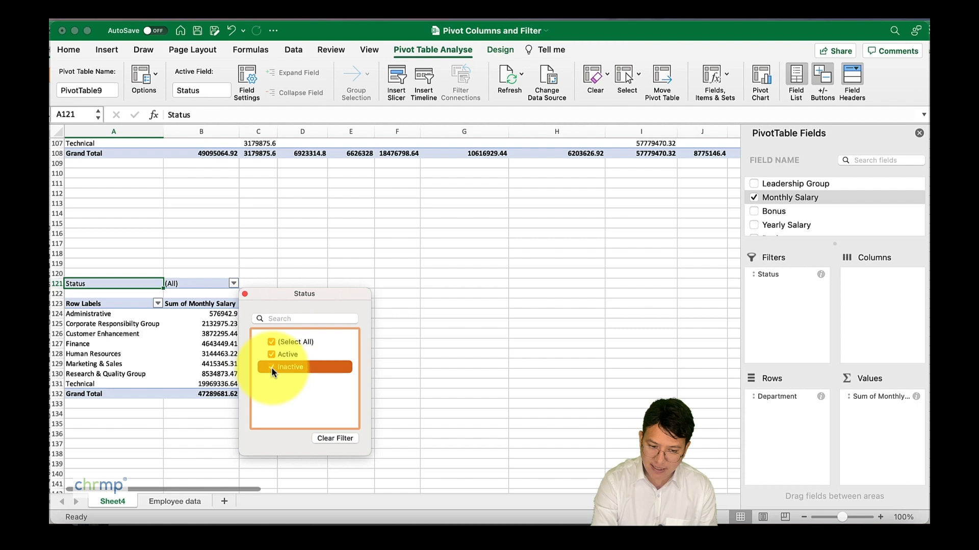
left_click(272, 367)
left_click(480, 399)
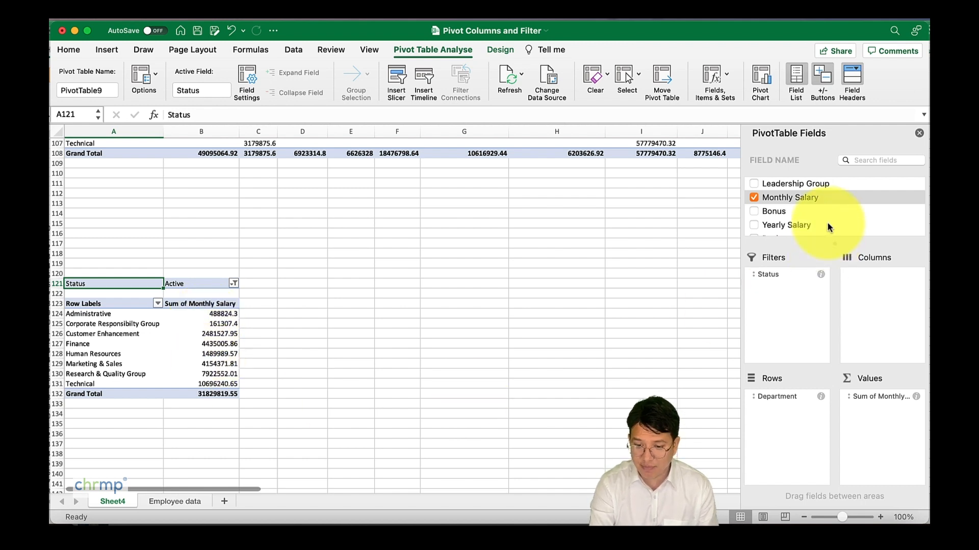
Step: Add the Sub-Department field as a second report filter beneath Status
scroll(827, 223, "down", 2)
scroll(827, 226, "down", 2)
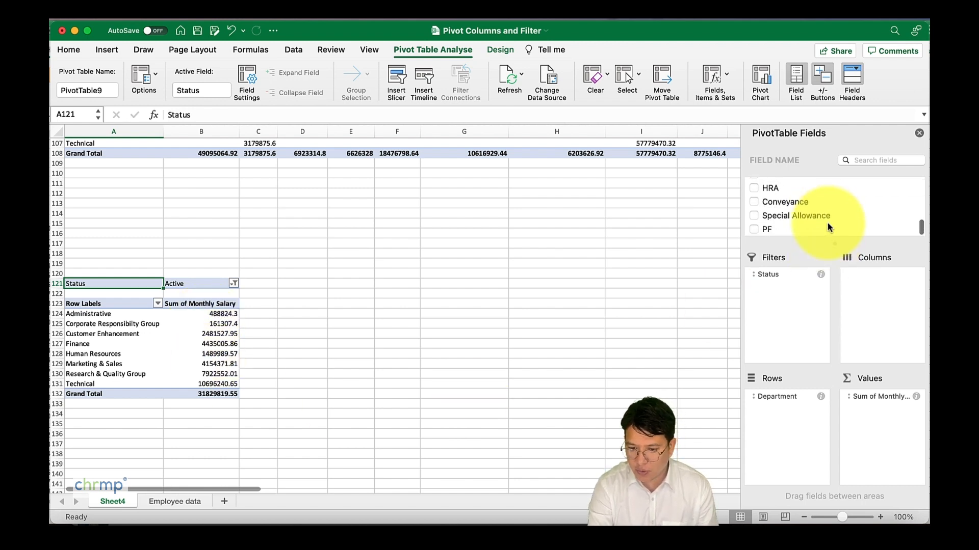
scroll(828, 227, "up", 5)
scroll(827, 225, "up", 5)
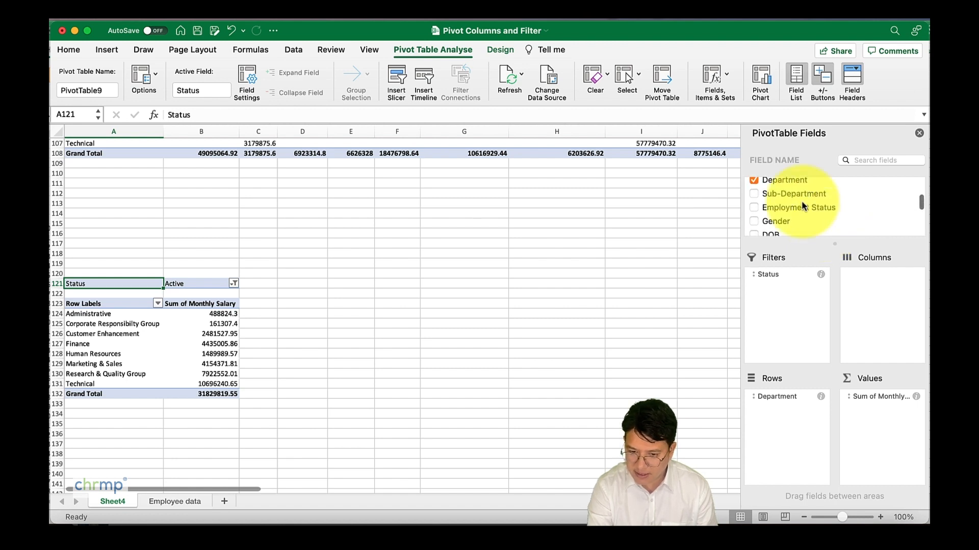
left_click(795, 195)
left_click_drag(796, 197, 769, 301)
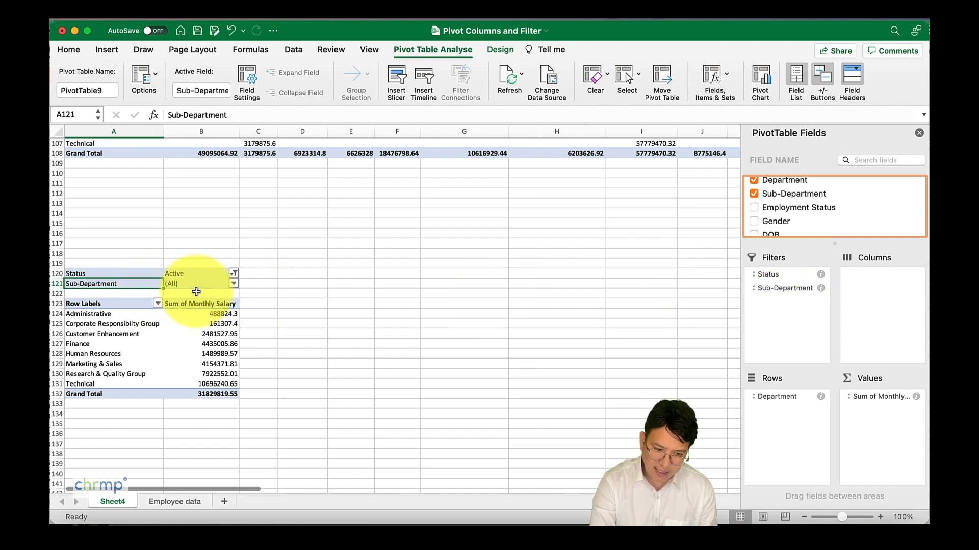
Step: Limit the Sub-Department report filter to Creative, Environmental Compliance and Environmental Health/Safety, and review the ticked items
left_click(234, 284)
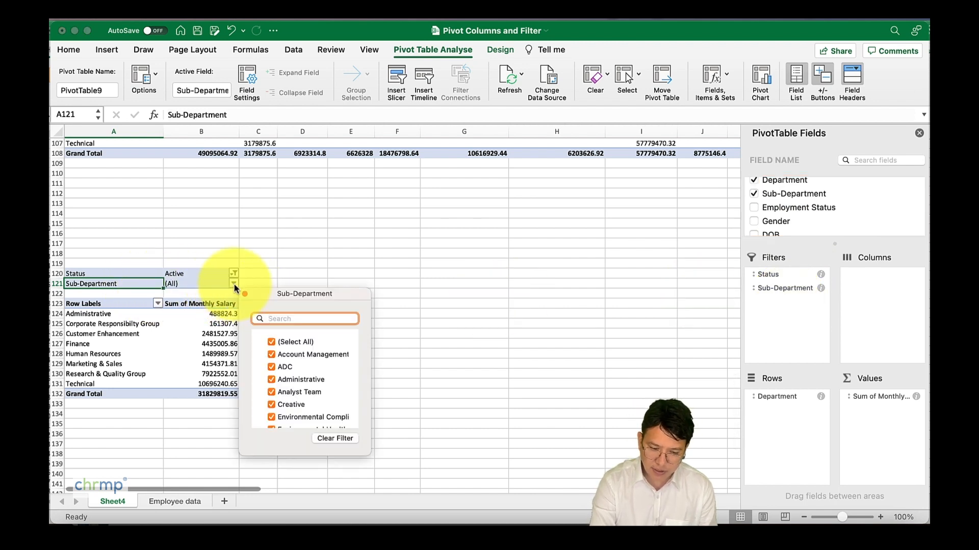
left_click(273, 341)
scroll(278, 381, "down", 1)
left_click(276, 380)
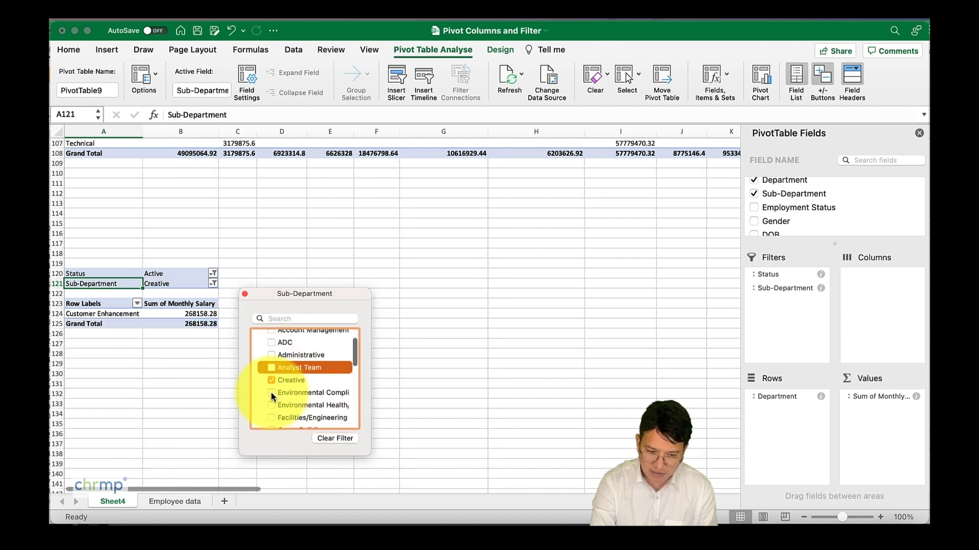
left_click(271, 393)
left_click(271, 405)
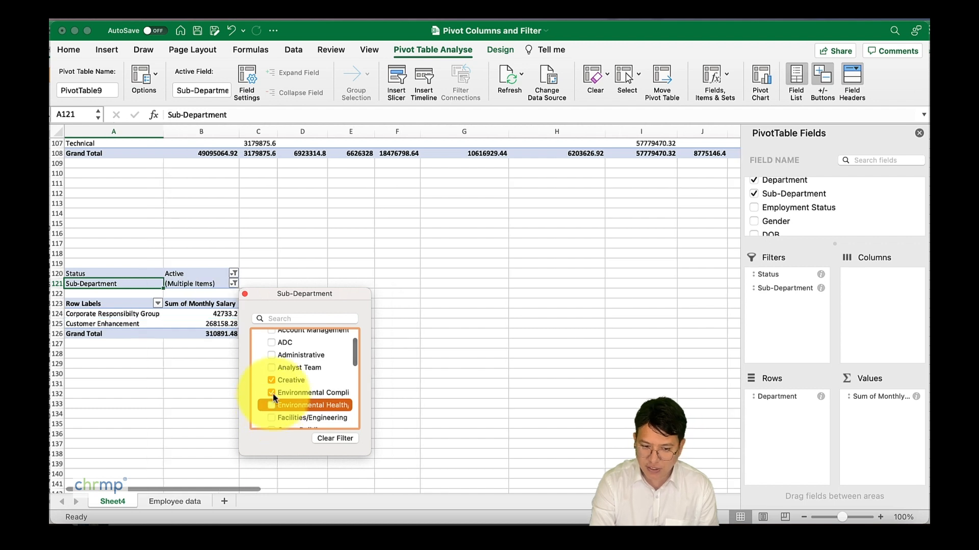
left_click(439, 360)
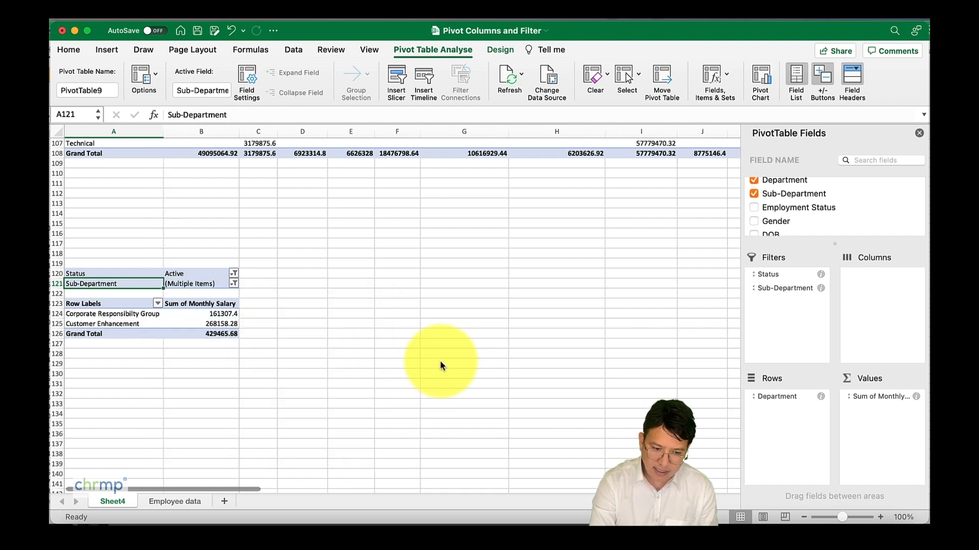
left_click(234, 283)
scroll(309, 407, "down", 1)
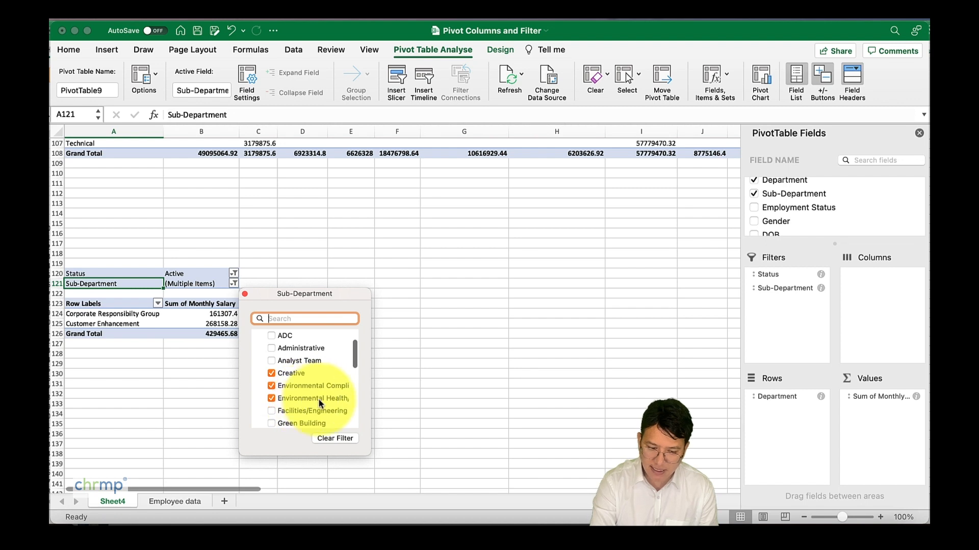
left_click(212, 375)
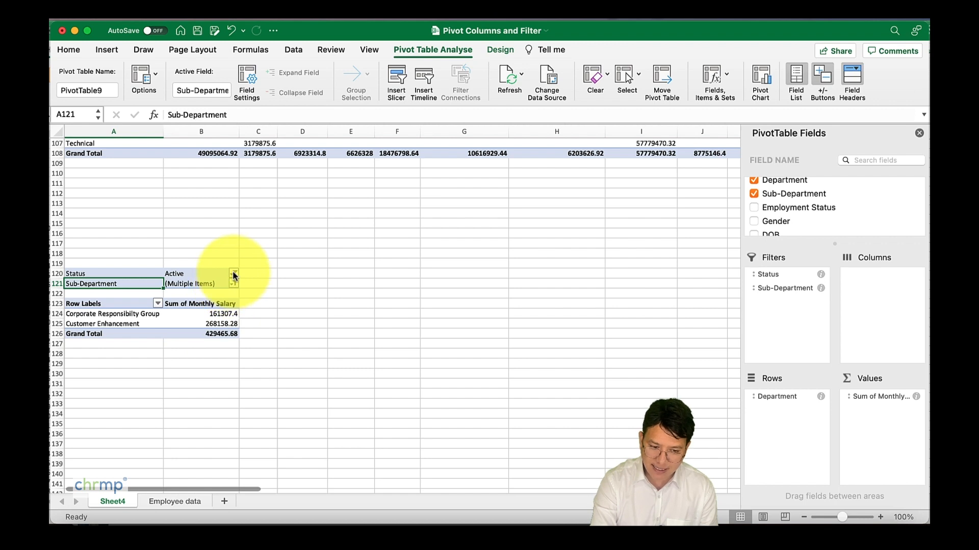
Step: Include Inactive employees in the Status report filter alongside the Active ones
left_click(234, 276)
left_click(272, 358)
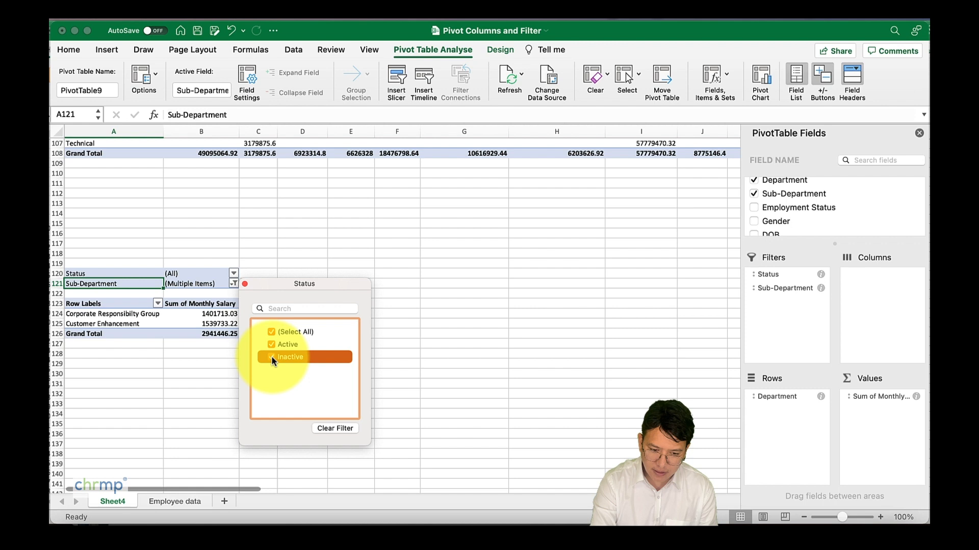
left_click(437, 387)
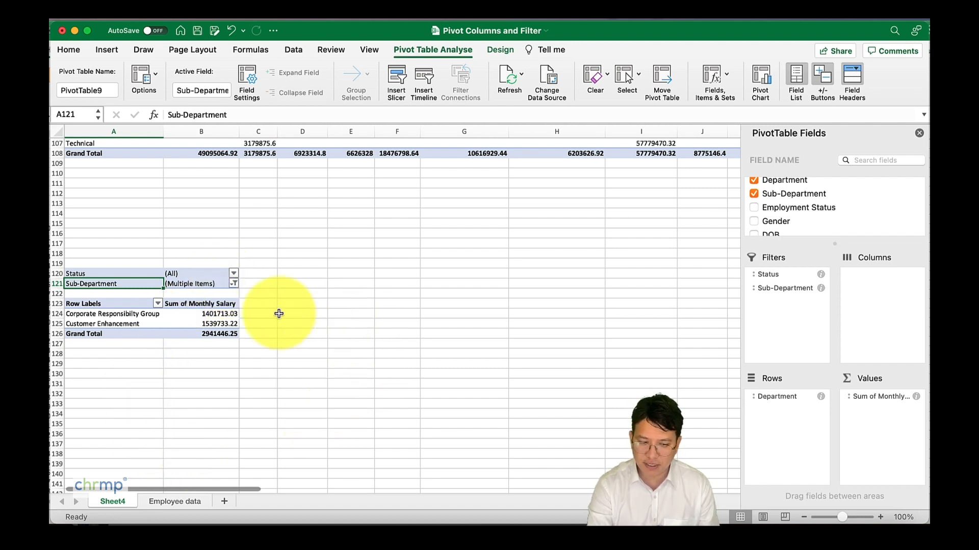
Step: Create a pivot table from the Employee data range A1:Y616, placing it on the existing Sheet4 at cell A147
left_click(178, 503)
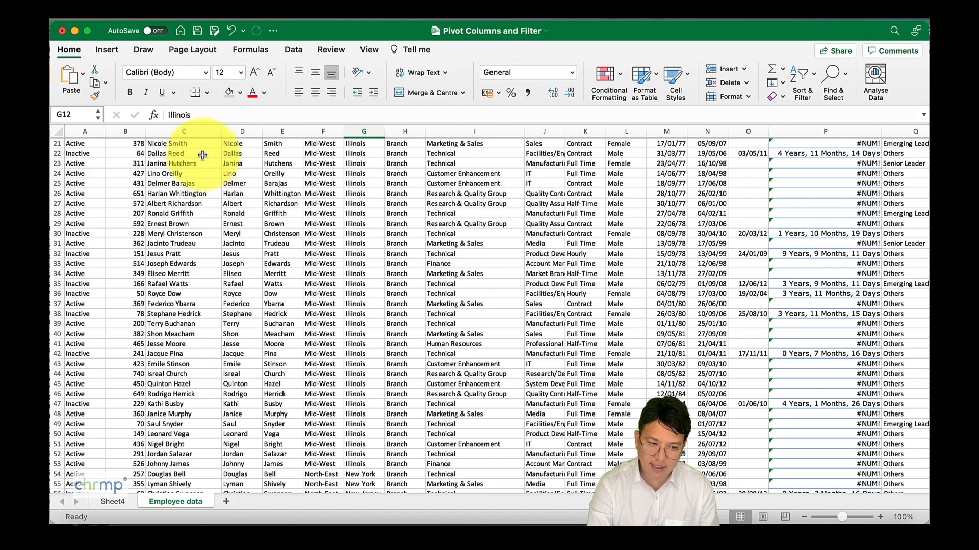
left_click(112, 51)
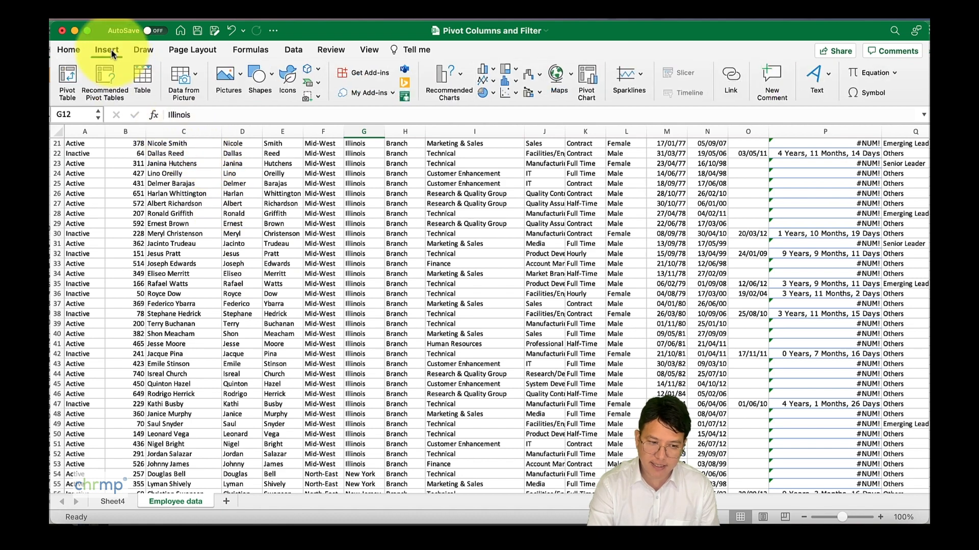
left_click(70, 81)
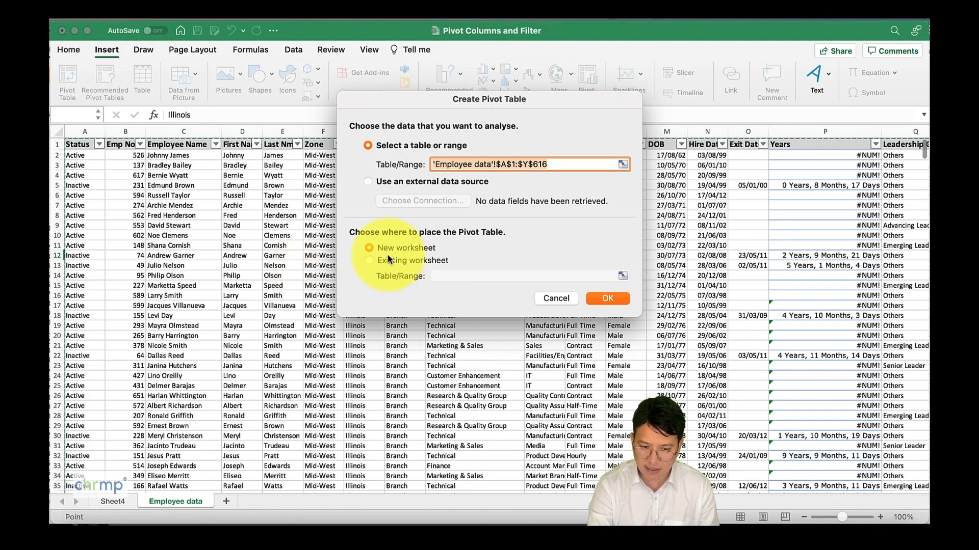
left_click(364, 262)
left_click(622, 276)
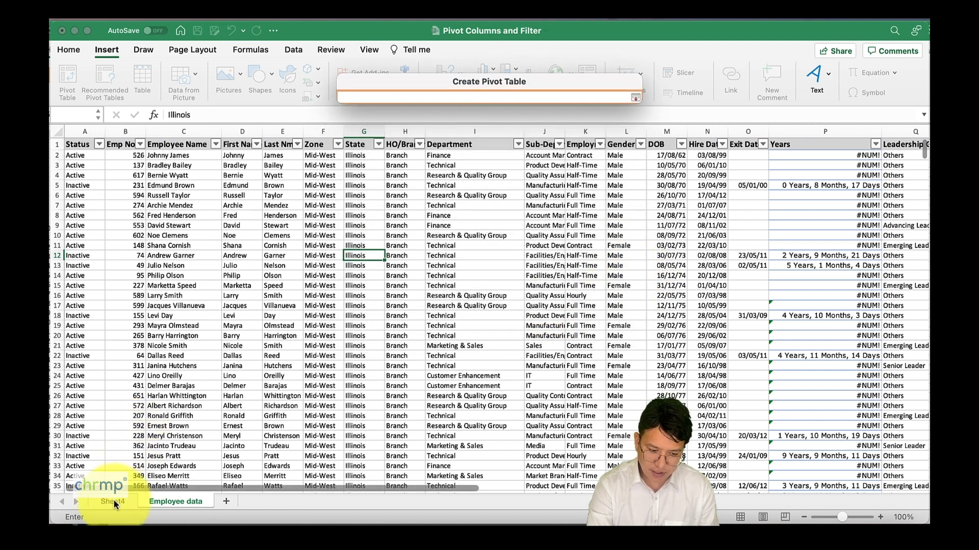
left_click(114, 502)
scroll(144, 367, "down", 10)
left_click(113, 263)
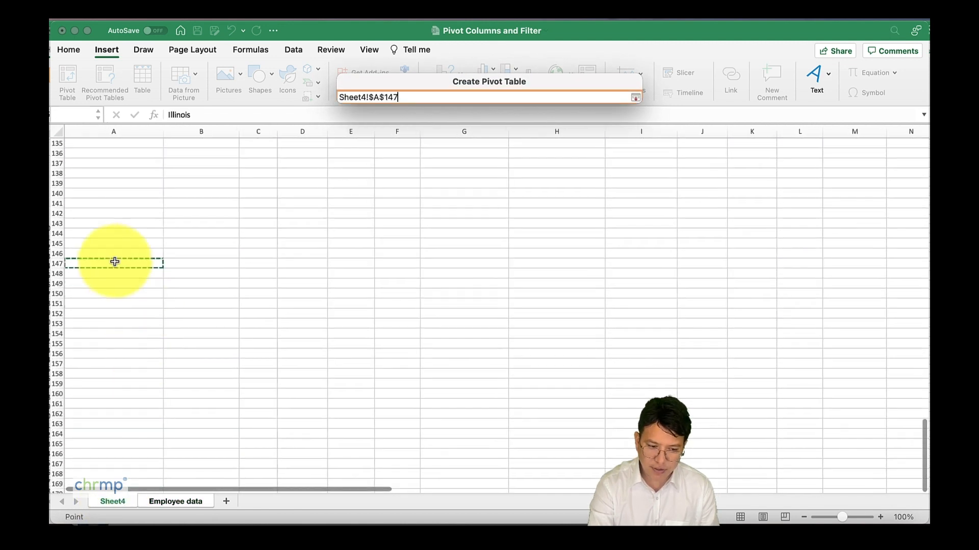
key("Return")
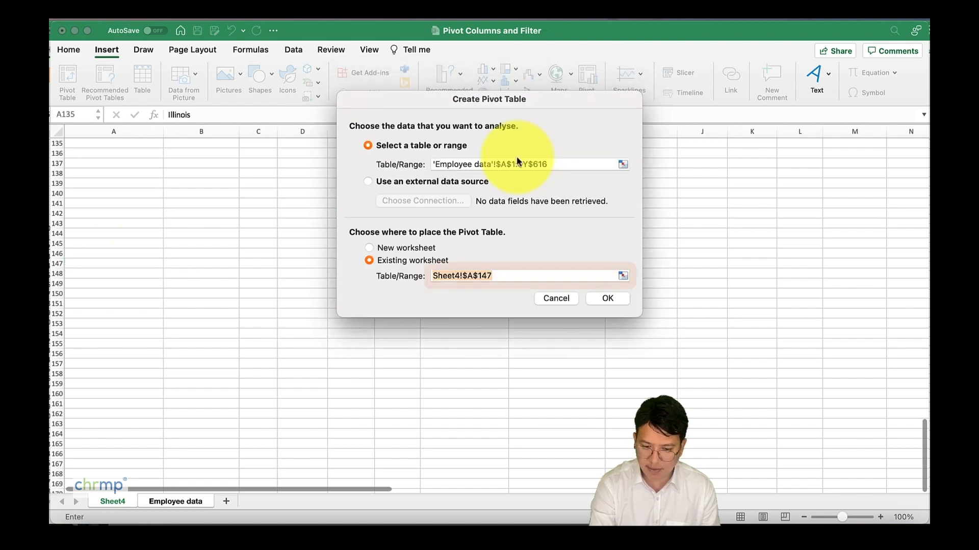
left_click(612, 297)
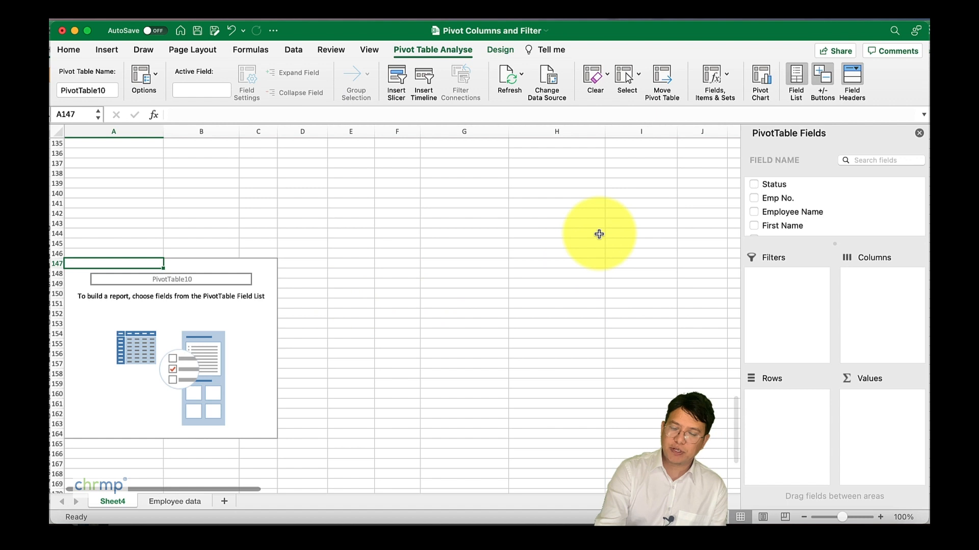
Step: Lay out the new pivot table with Zone as report filter, Sub-Department as rows and count of Sub-Department as values
scroll(857, 221, "down", 5)
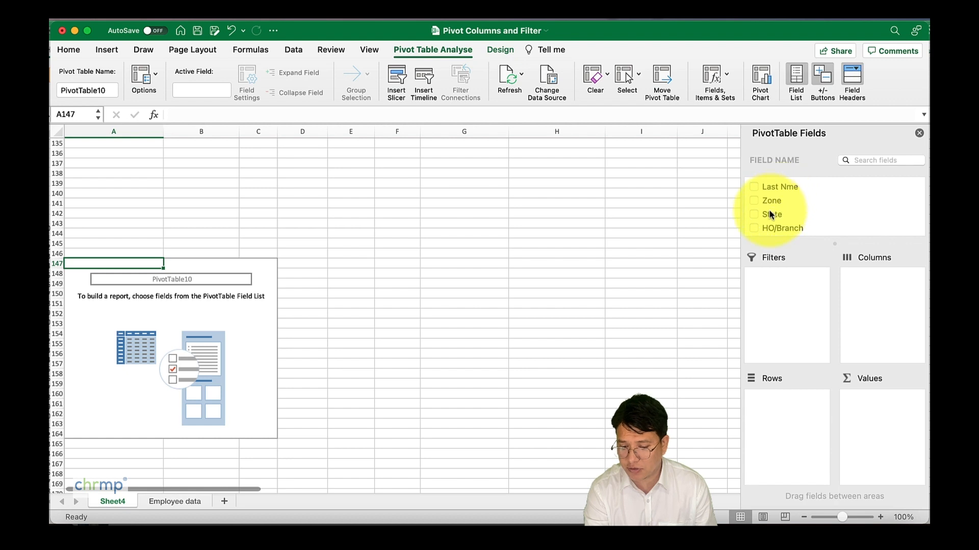
left_click_drag(769, 213, 788, 298)
scroll(843, 198, "down", 2)
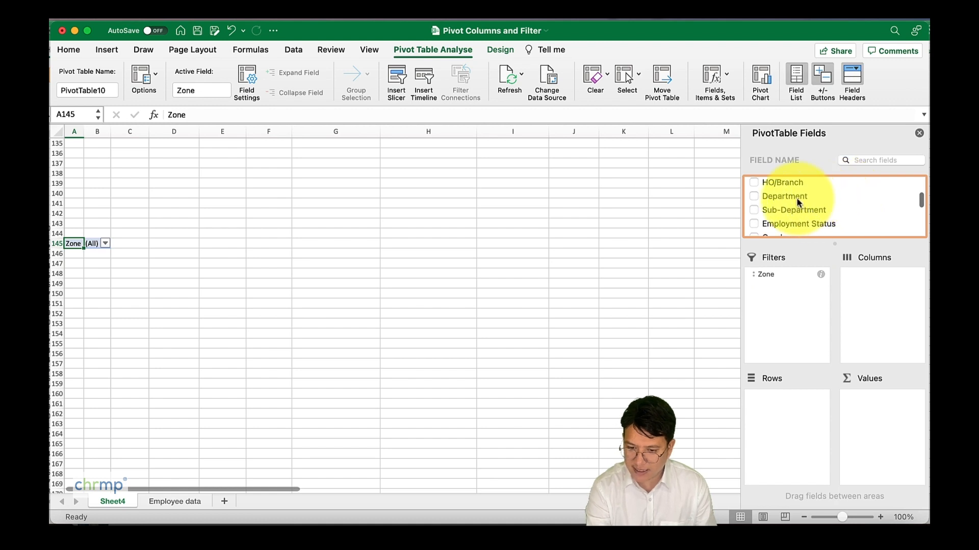
left_click_drag(797, 211, 796, 416)
left_click_drag(801, 210, 879, 408)
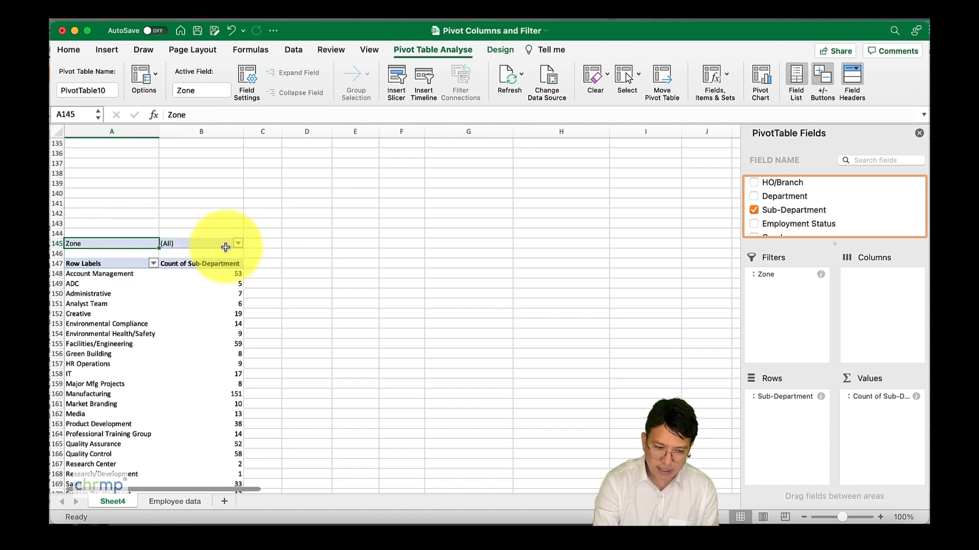
Step: Restrict the Zone report filter to South, West and Mid-West, and clear that filter again to include all zones
scroll(177, 313, "down", 3)
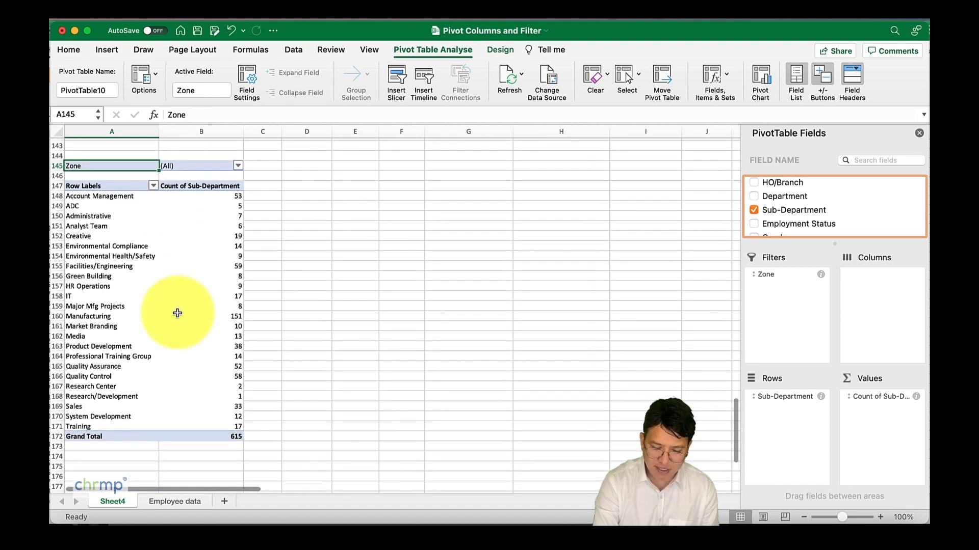
scroll(178, 313, "up", 2)
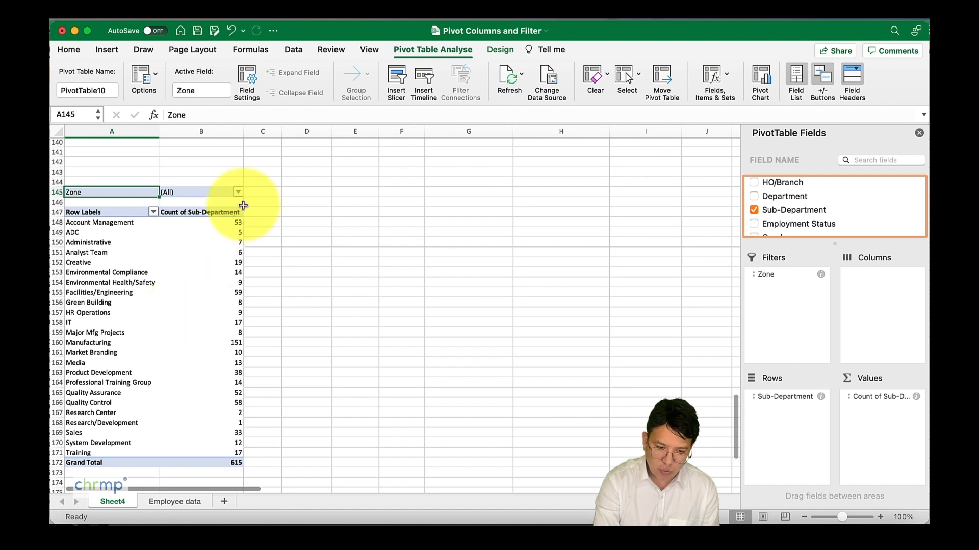
left_click(238, 192)
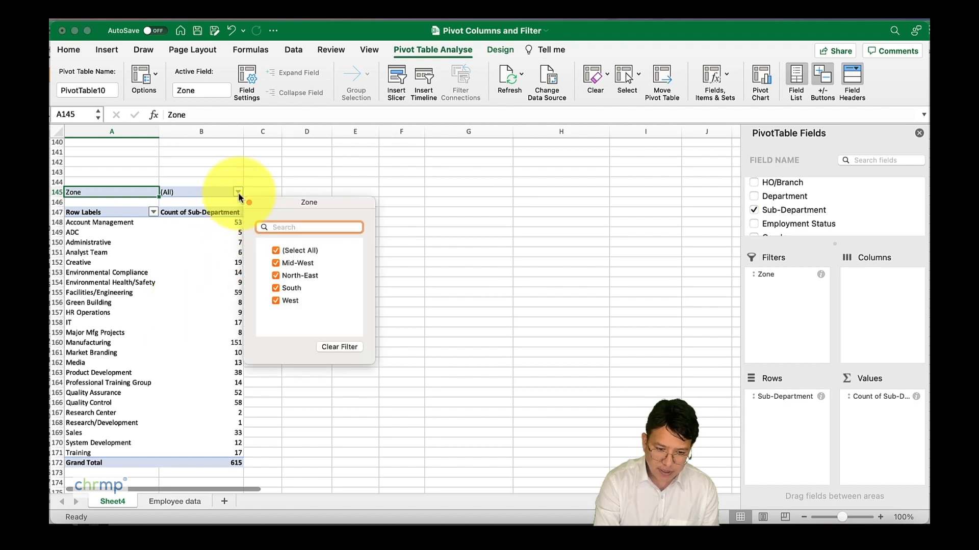
left_click(275, 250)
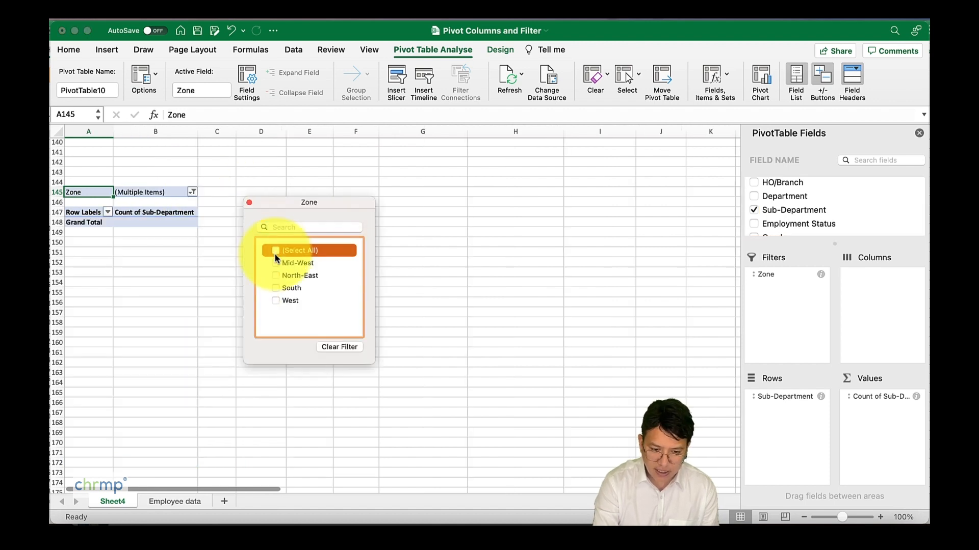
left_click(275, 288)
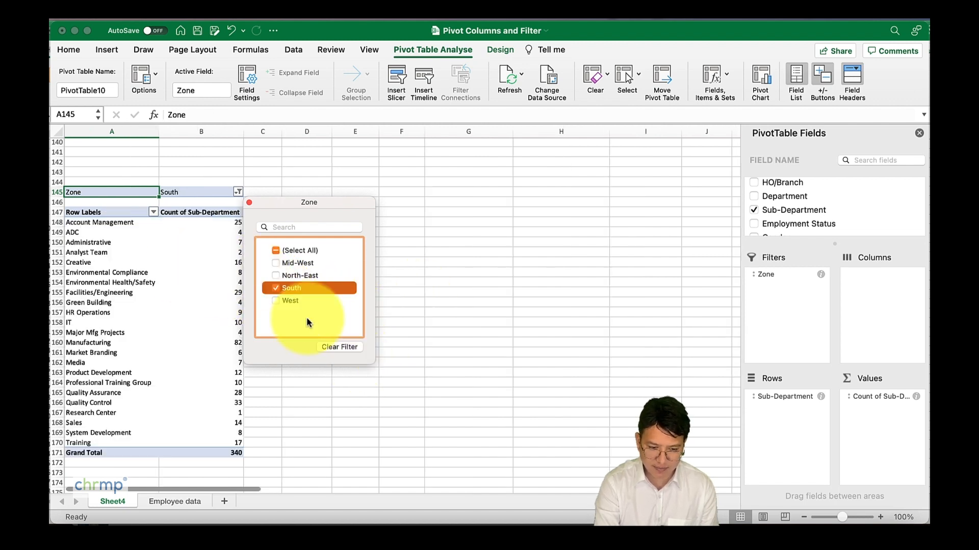
left_click(274, 300)
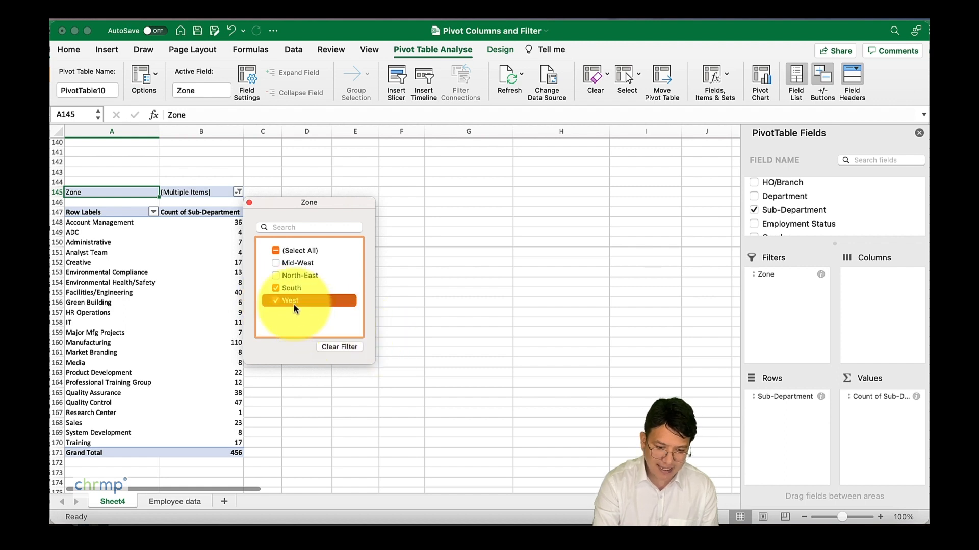
left_click(276, 263)
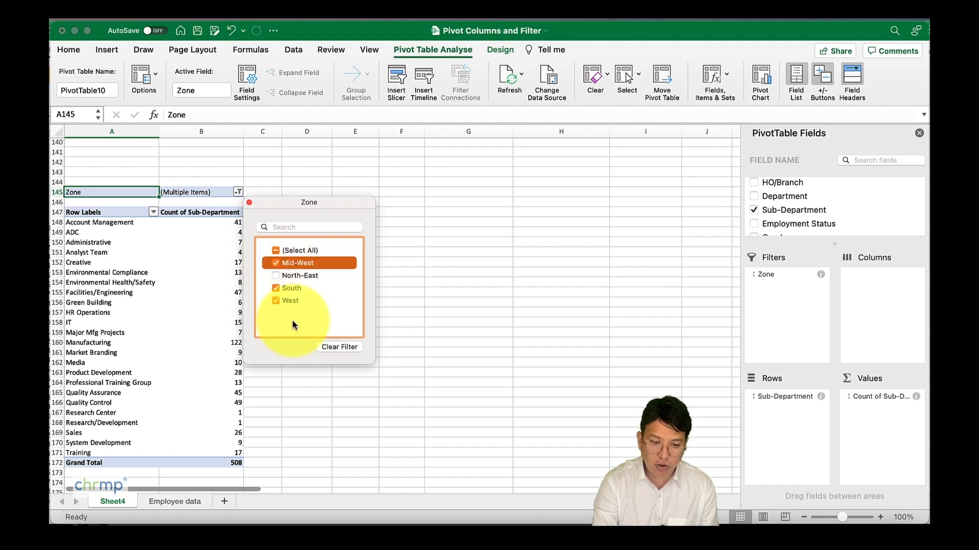
left_click(328, 347)
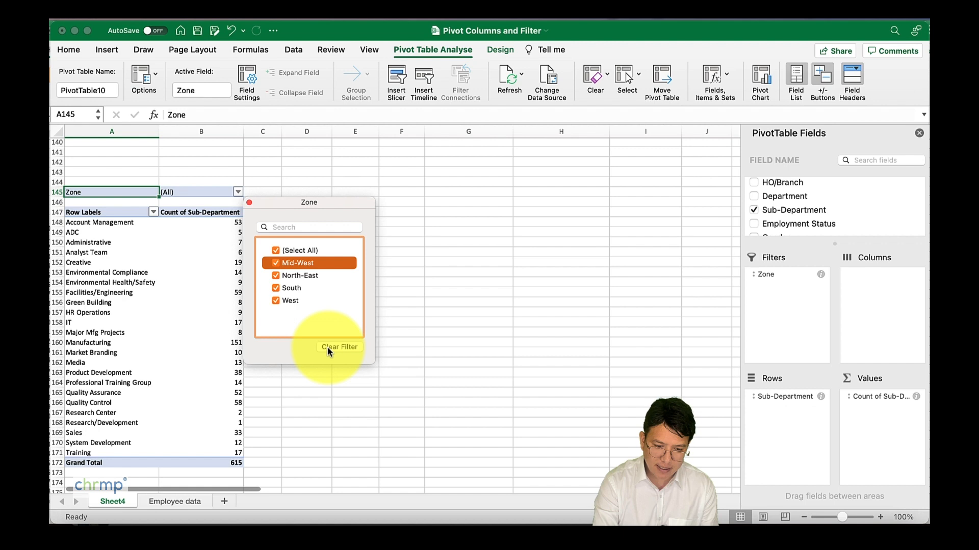
left_click(312, 413)
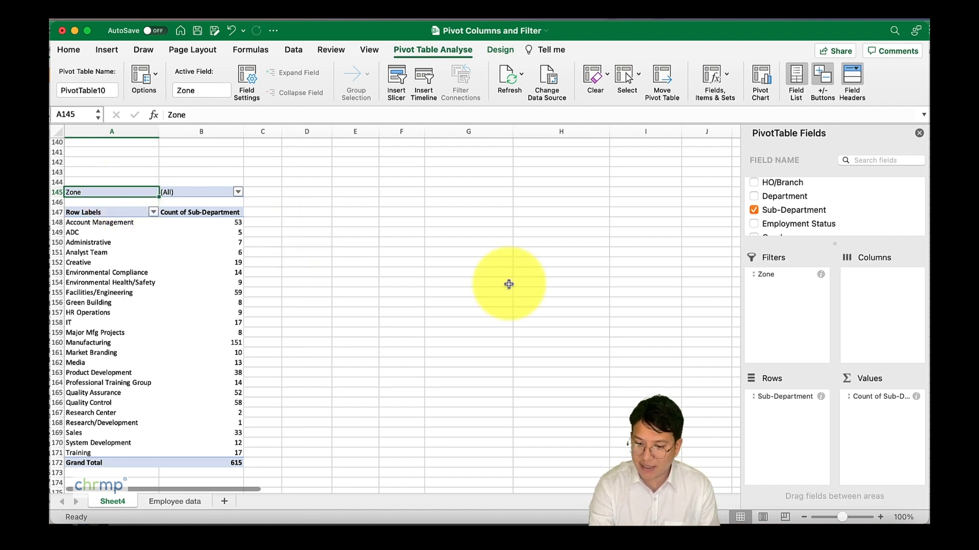
Step: Move the Zone field from the report filters to the pivot table's columns
left_click_drag(764, 273, 882, 278)
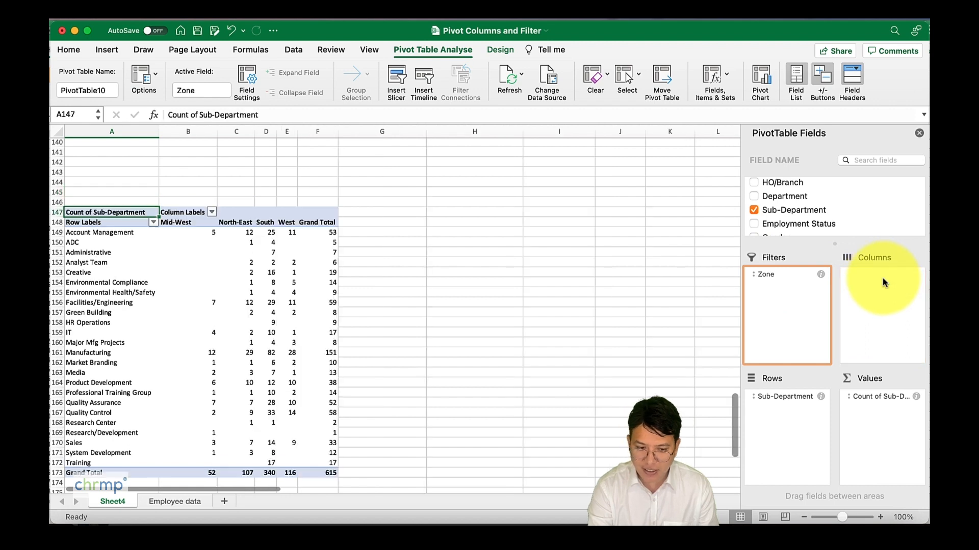